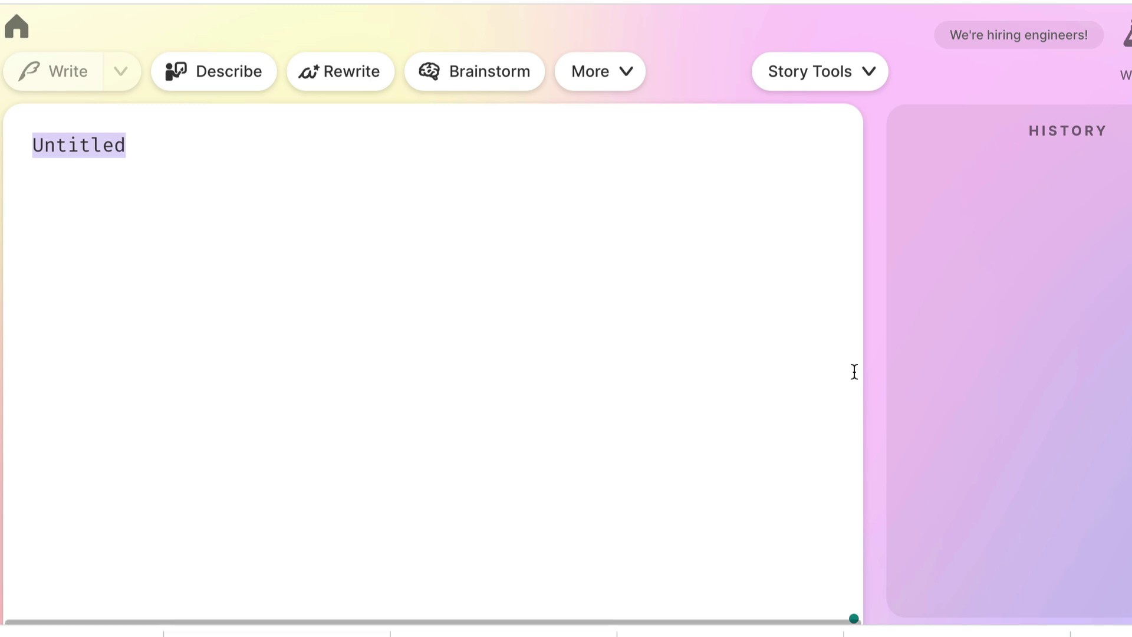
- Review the experimental features page, covering Feedback, Summarize, Expand and Tweetstorm
click(773, 143)
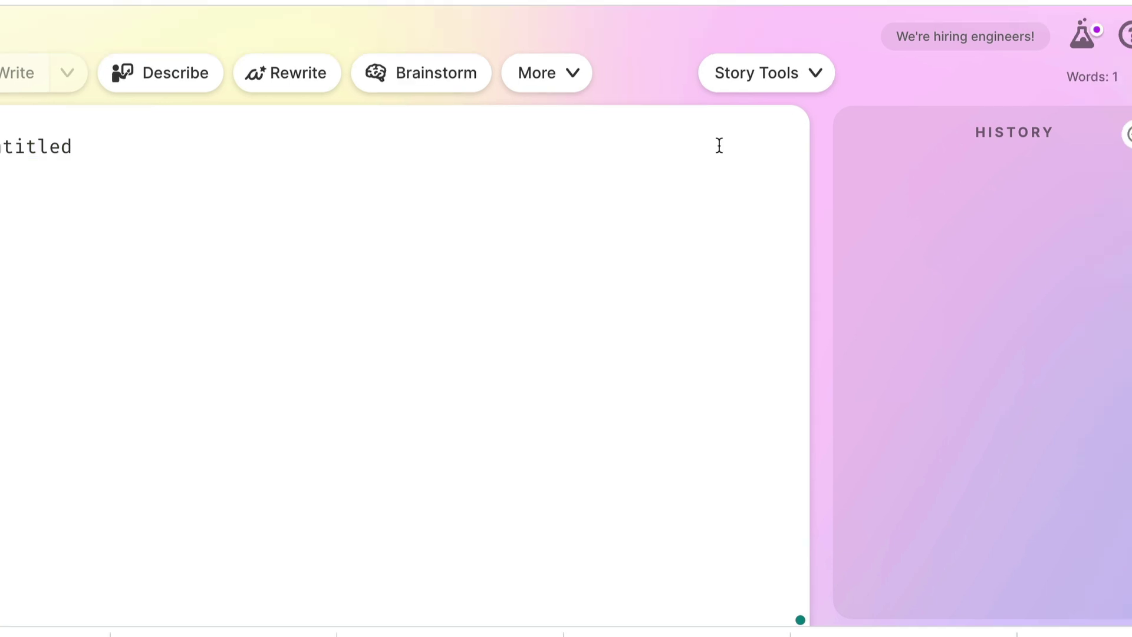
click(1082, 46)
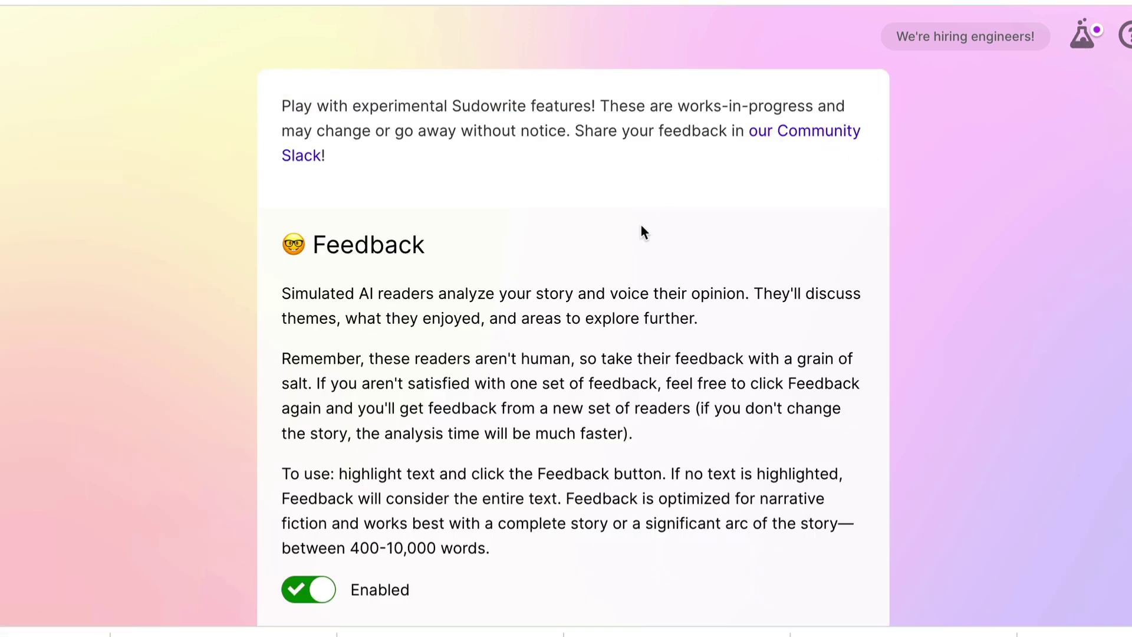
scroll(656, 230, down, 3)
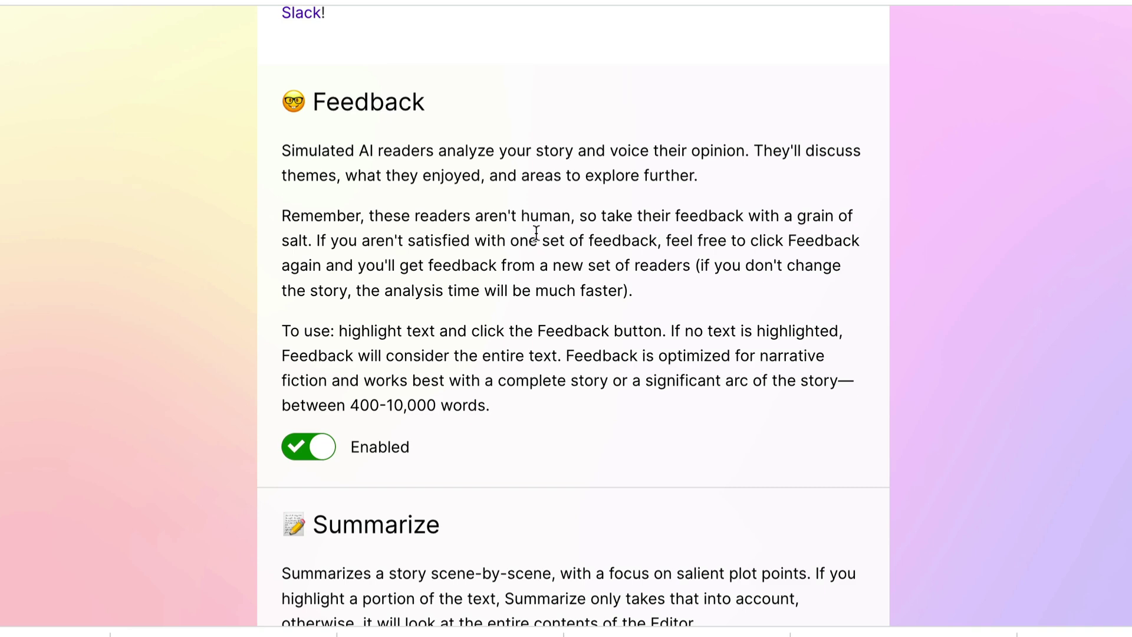
scroll(553, 239, down, 5)
scroll(553, 238, down, 2)
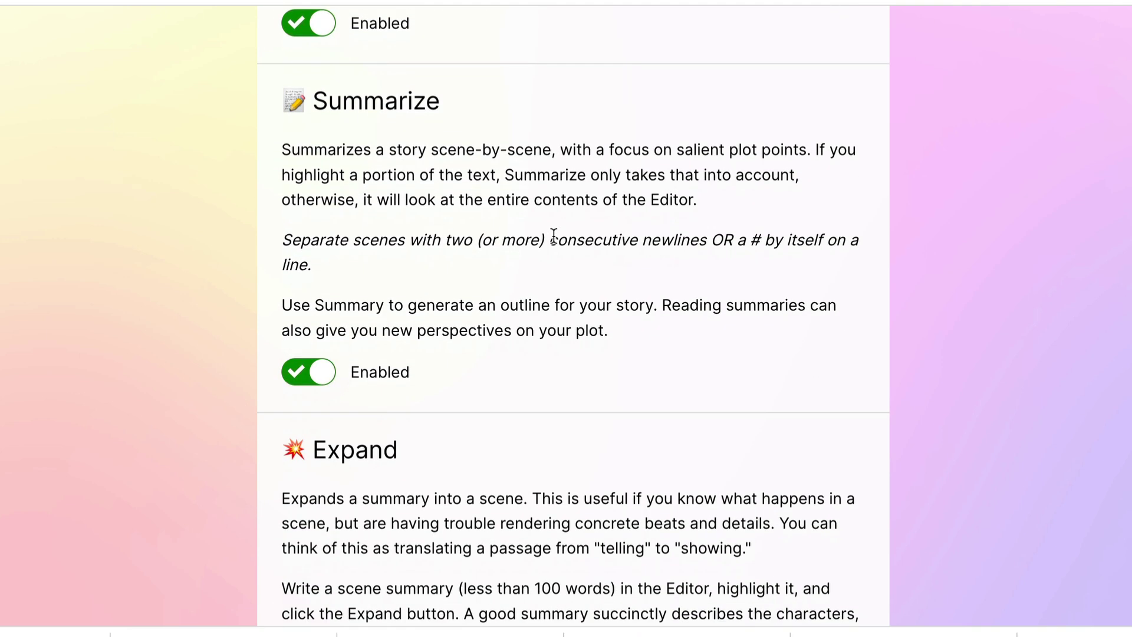
scroll(563, 235, down, 6)
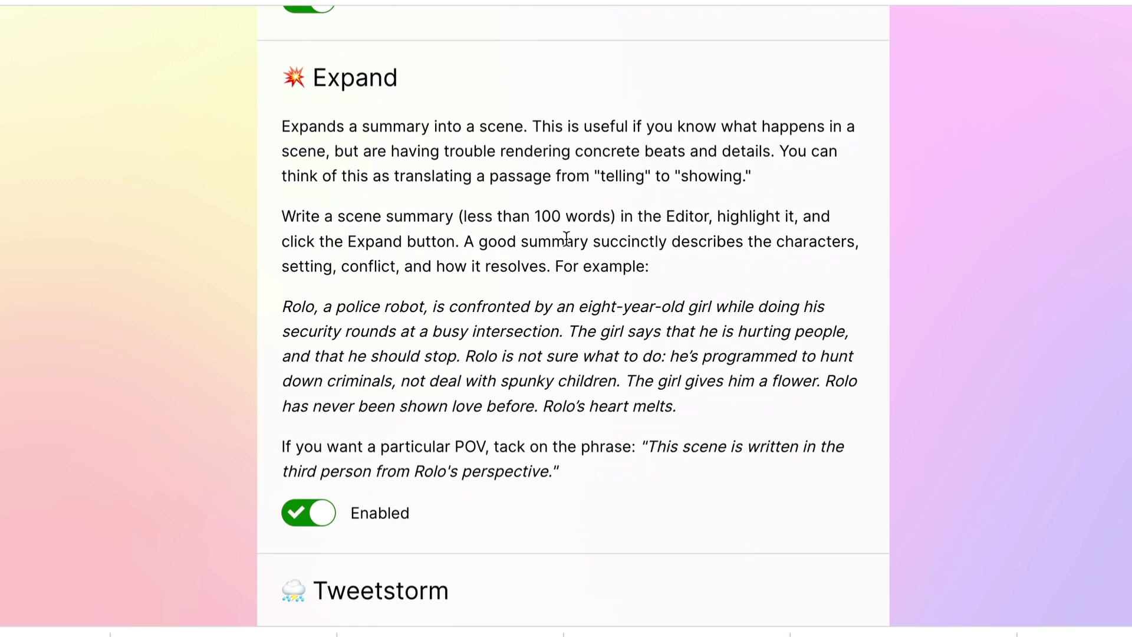
scroll(564, 239, down, 4)
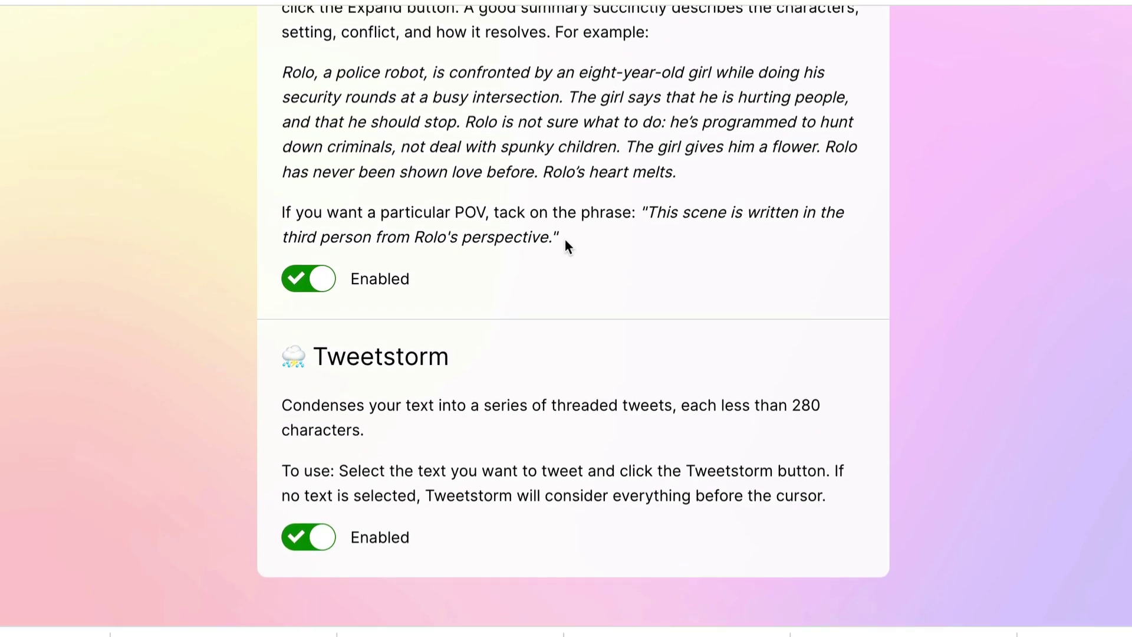
scroll(564, 239, up, 15)
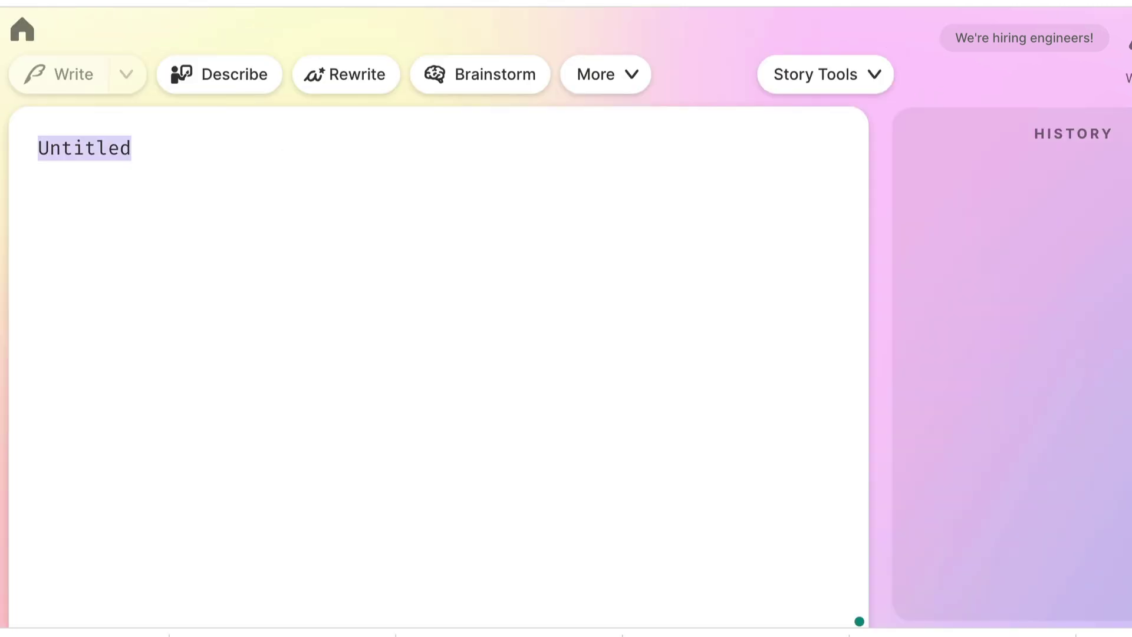
- Write "A veteran assassin, battered and bruised from a battle that would have killed a lesser warrior, limped into the burning house." and run Describe on "veteran assassin"
text(A veteran assassin, battered and bruised from a battle that would have killed a lesser warrior, limped into the burning house.)
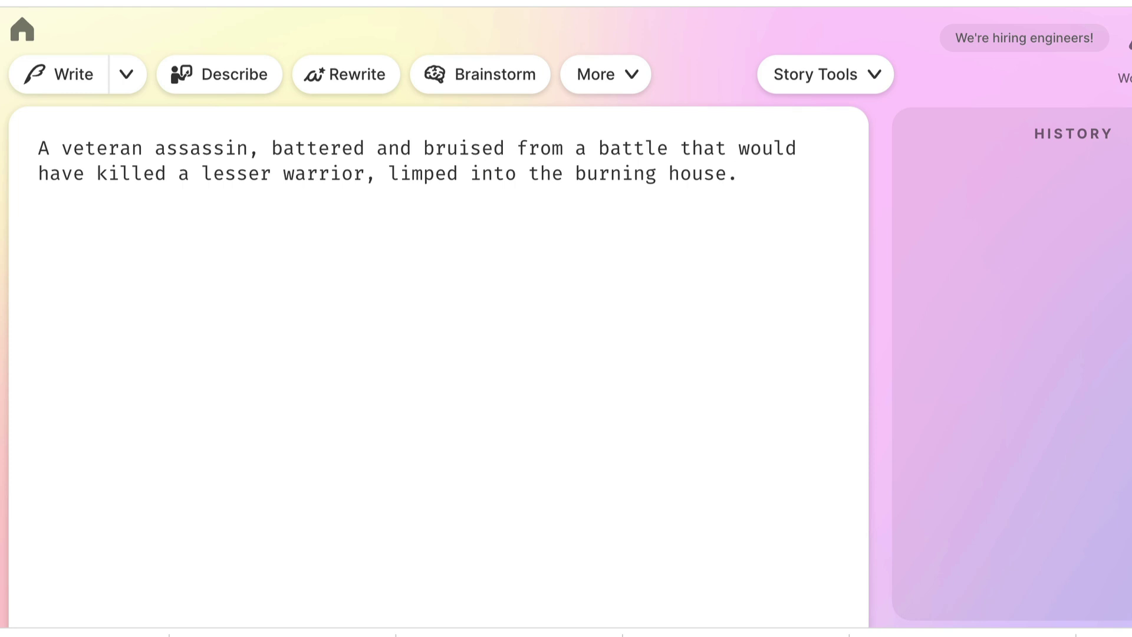
drag(248, 147, 64, 147)
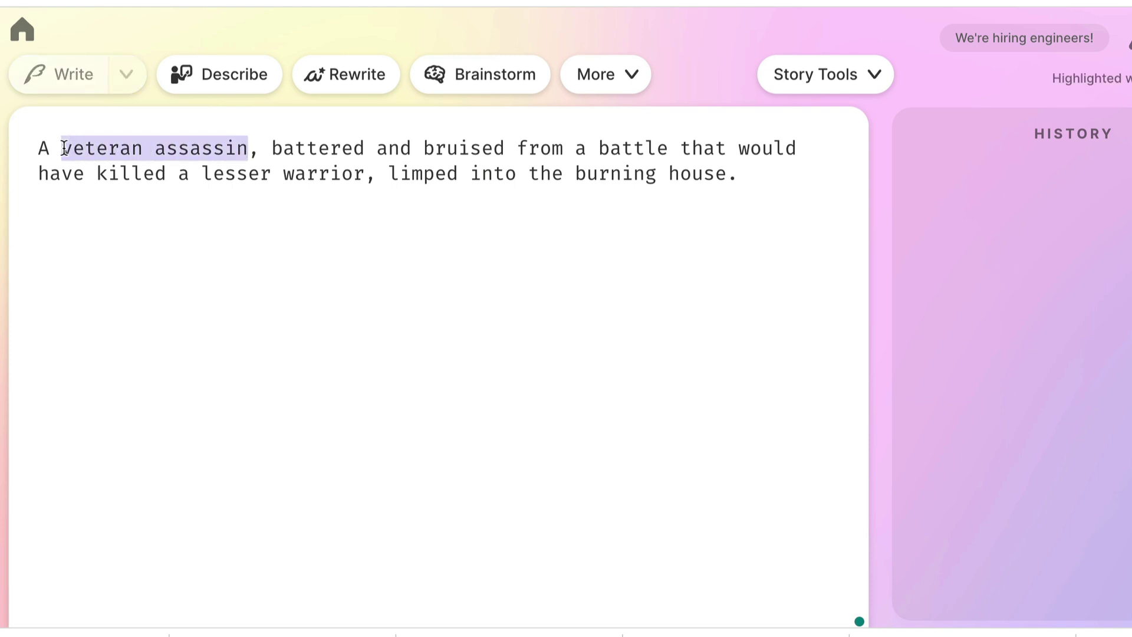
click(228, 80)
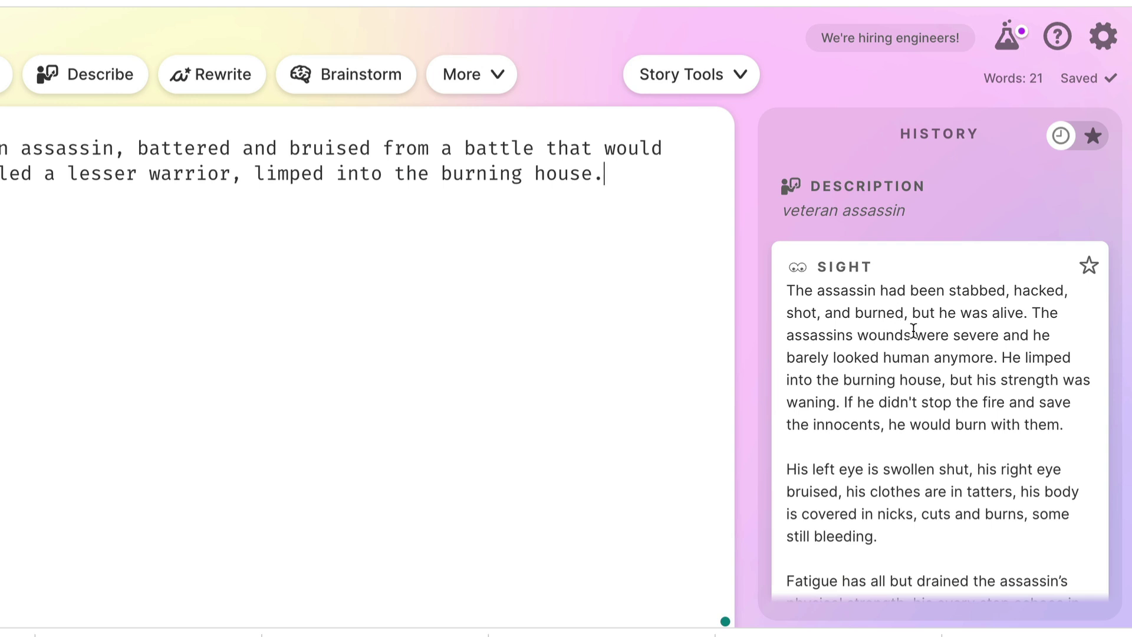
- Read through the generated sight, smell, sound, taste, touch and metaphorical descriptions of the veteran assassin
scroll(912, 330, down, 1)
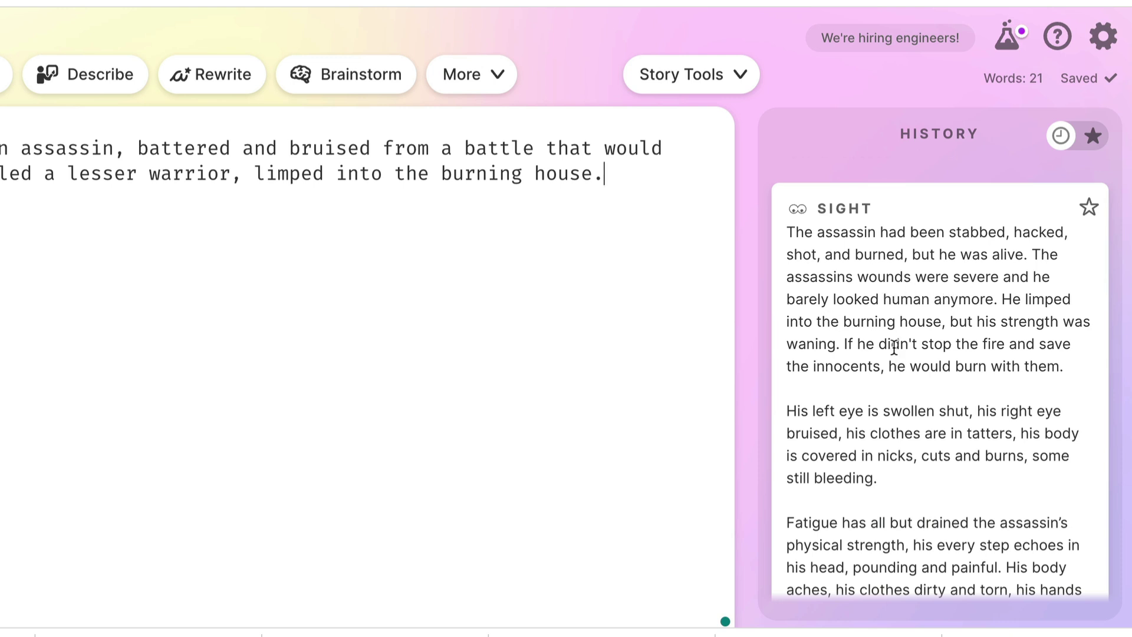
scroll(894, 347, down, 8)
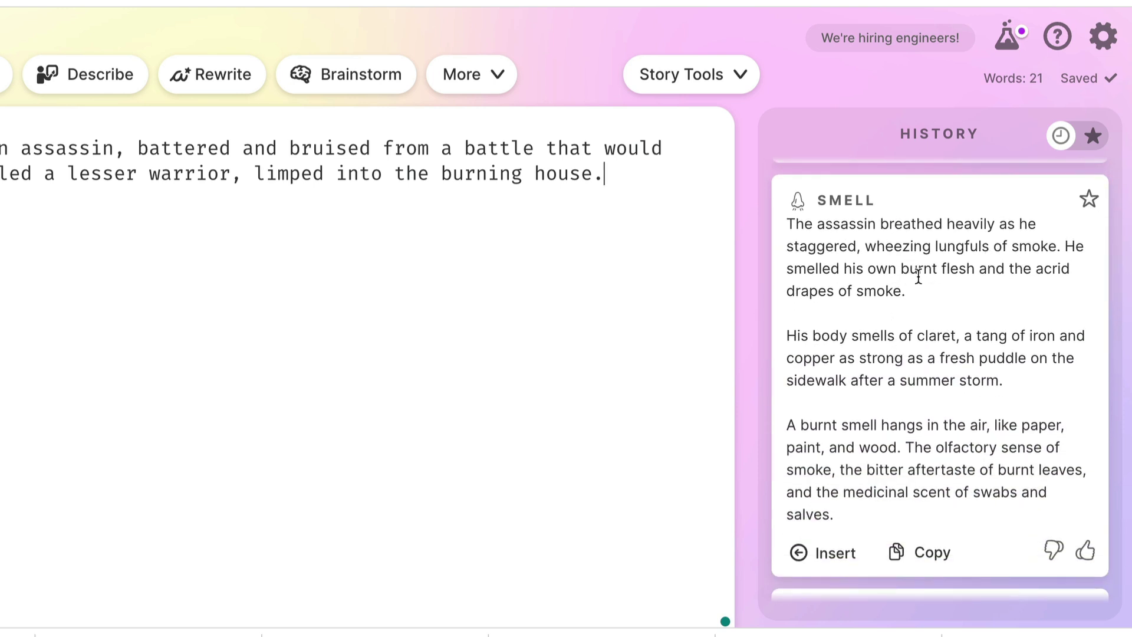
scroll(892, 328, down, 5)
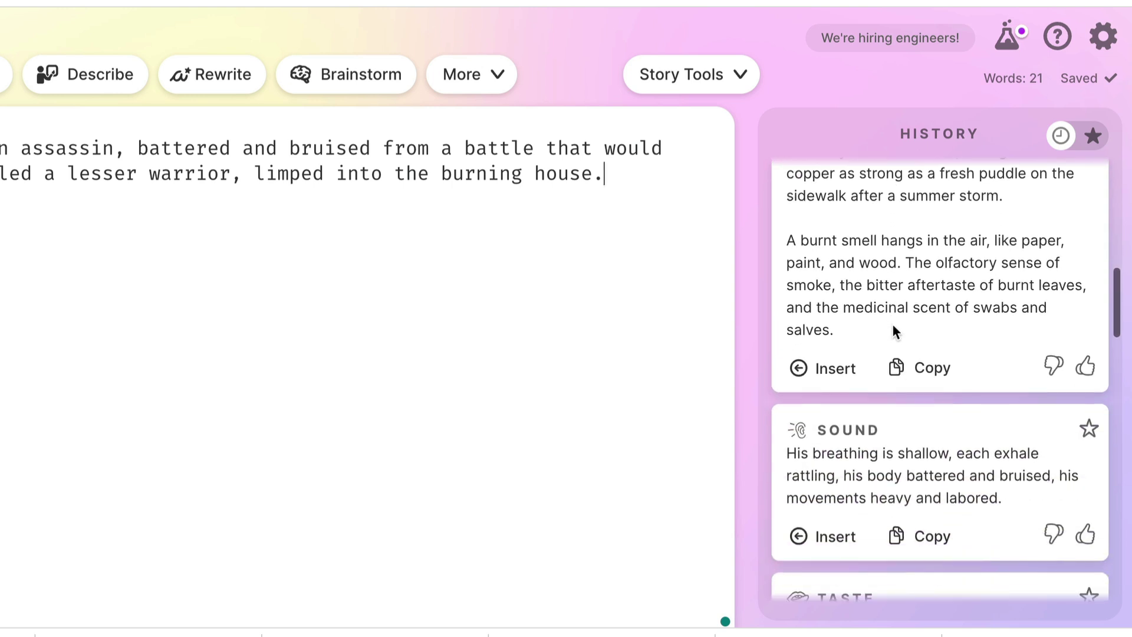
scroll(890, 327, down, 4)
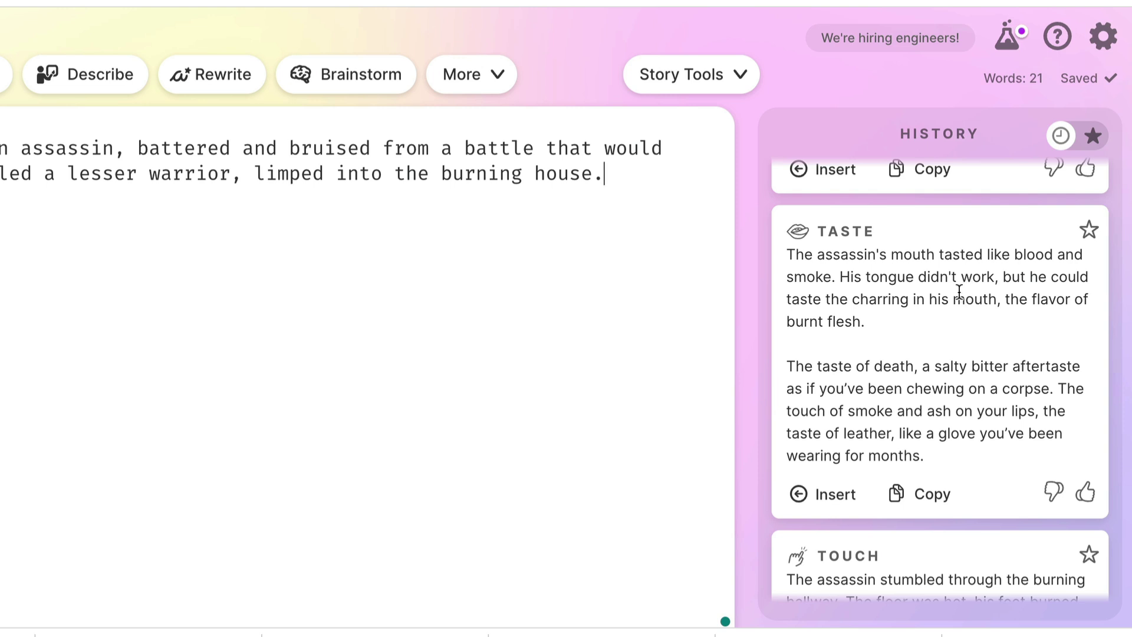
scroll(928, 349, down, 1)
scroll(928, 349, down, 4)
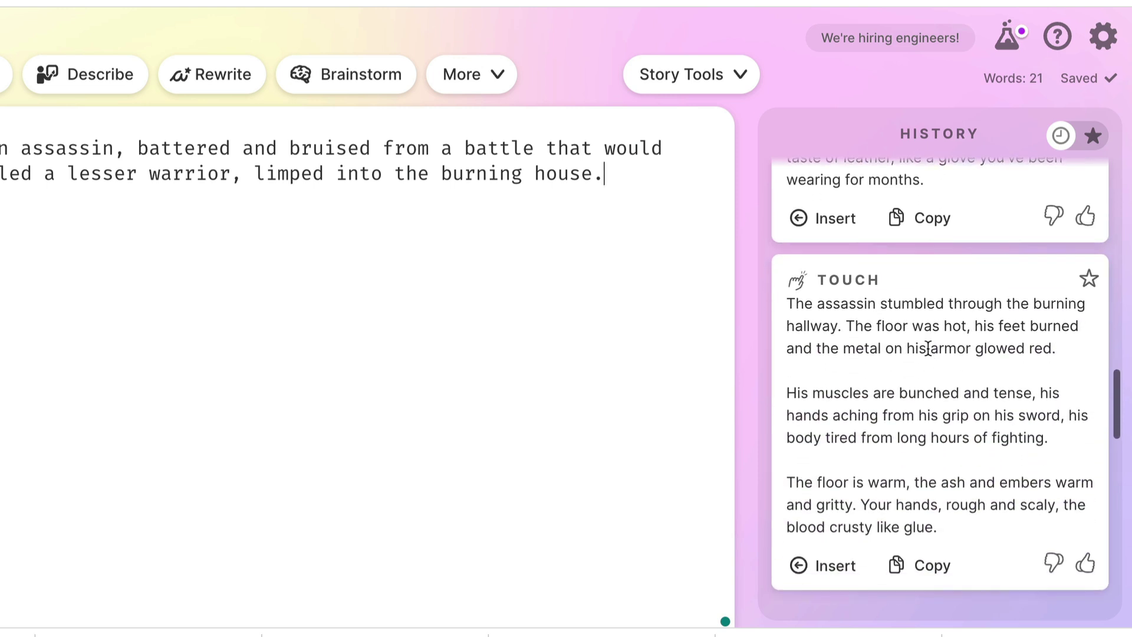
scroll(913, 343, down, 2)
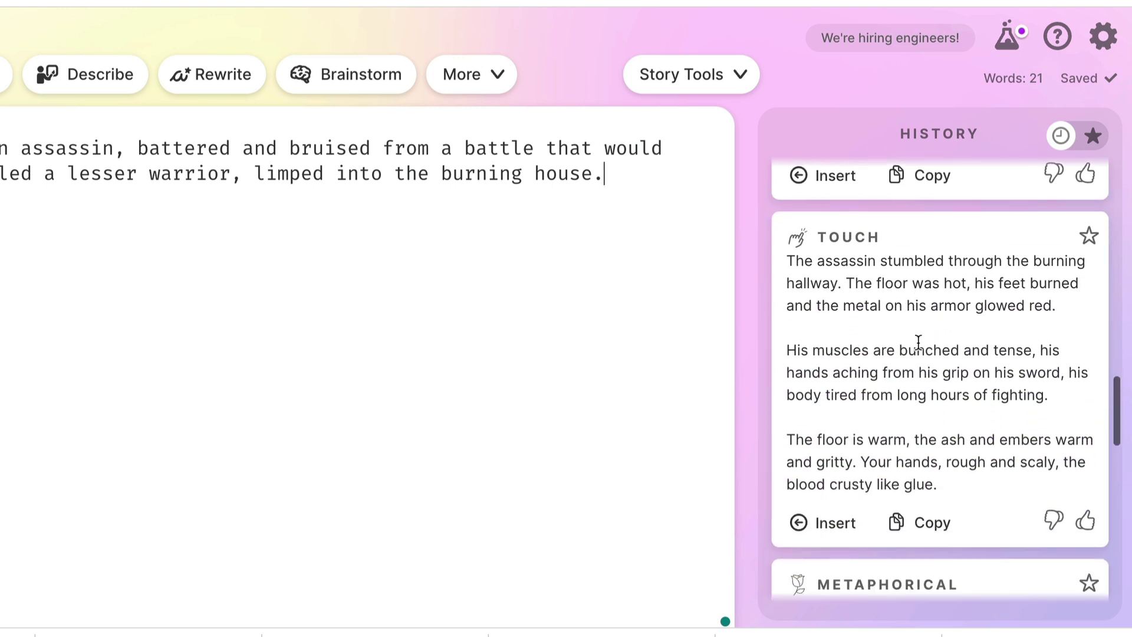
scroll(947, 313, down, 5)
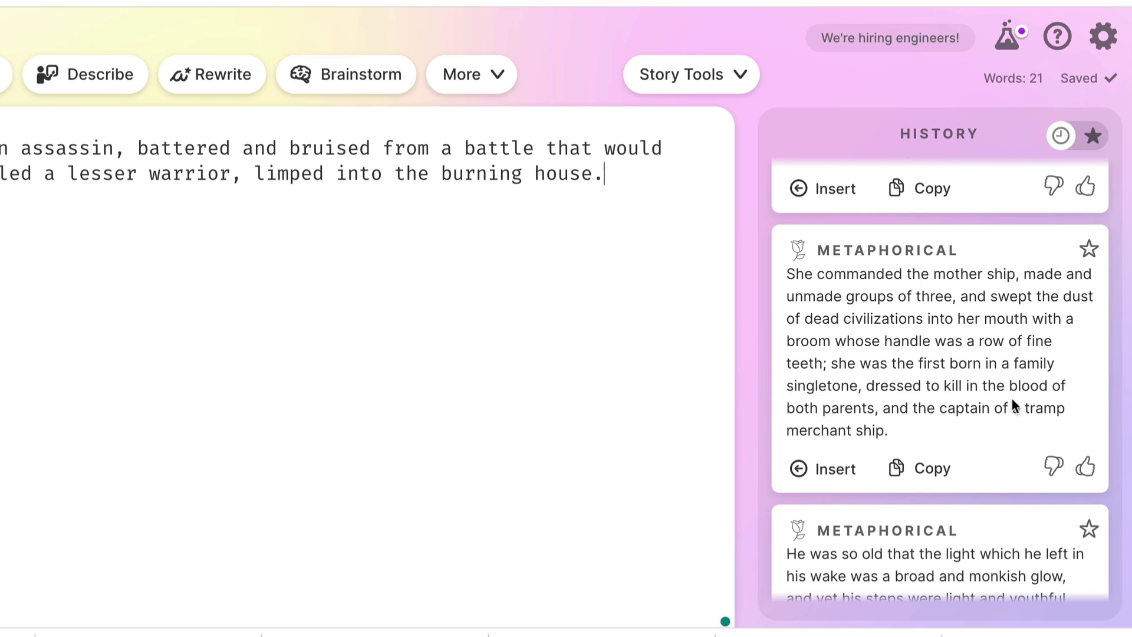
drag(864, 387, 878, 410)
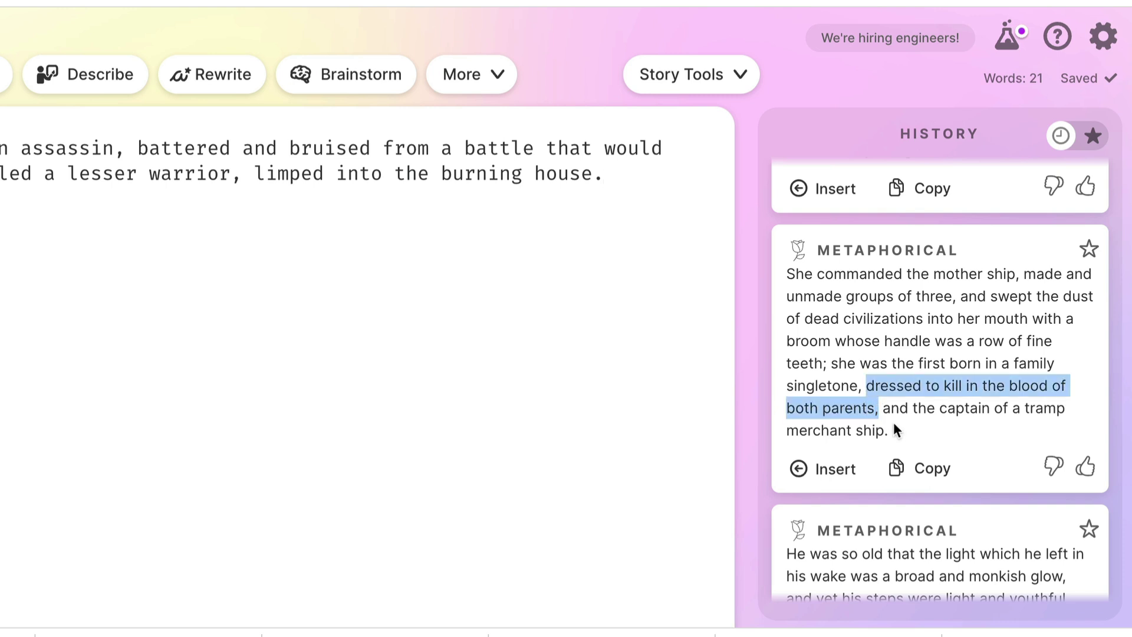
click(897, 432)
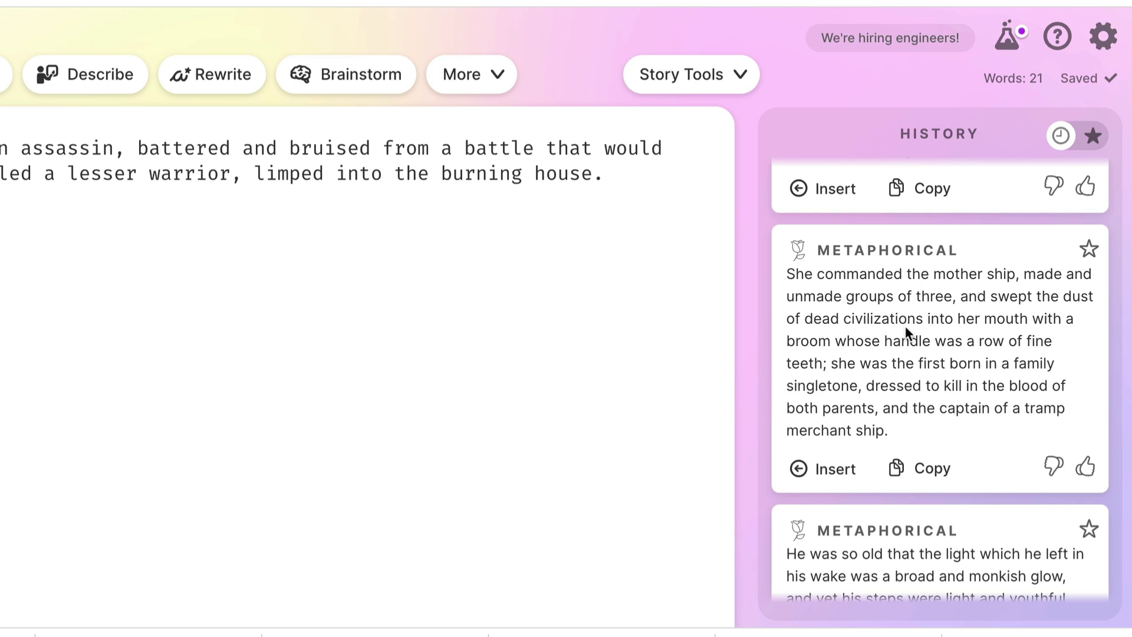
scroll(904, 325, down, 4)
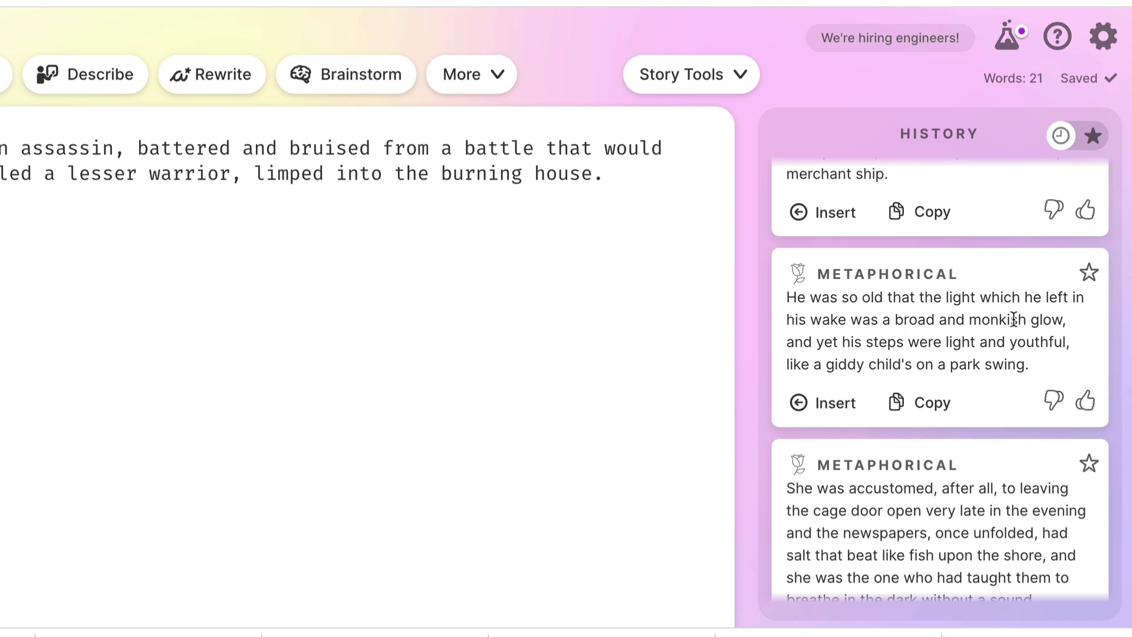
scroll(953, 357, down, 3)
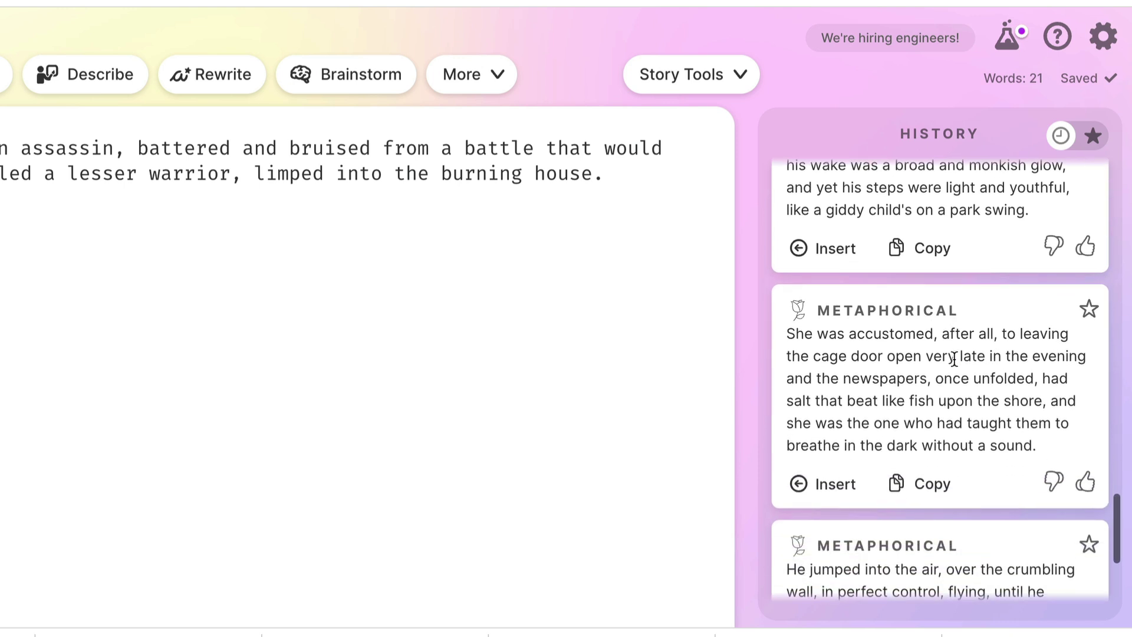
scroll(954, 357, down, 1)
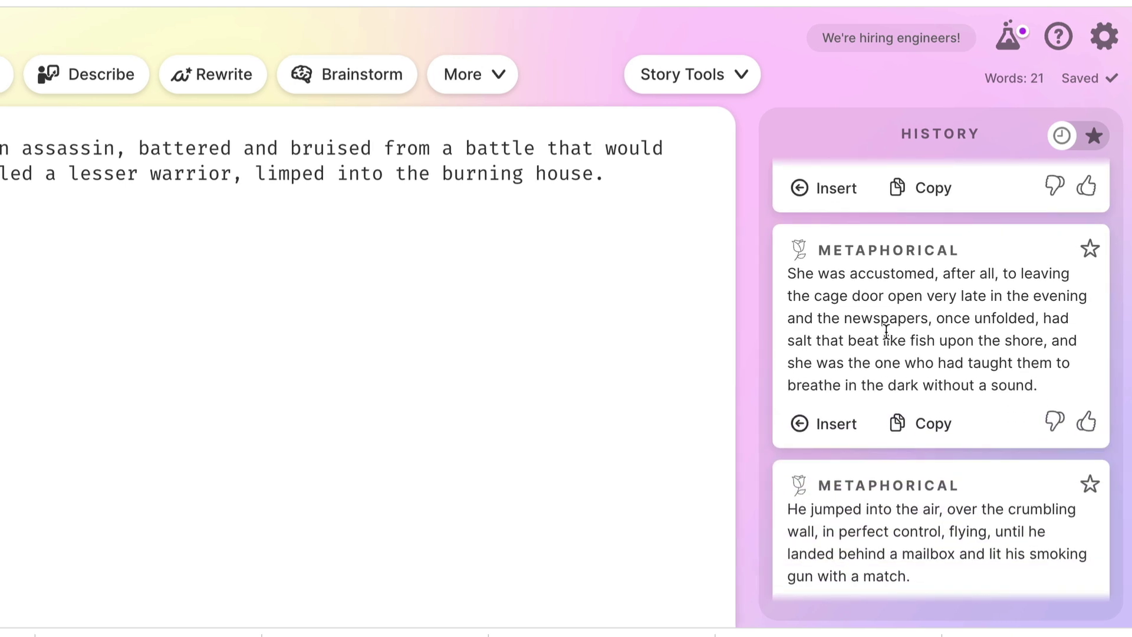
scroll(884, 381, down, 3)
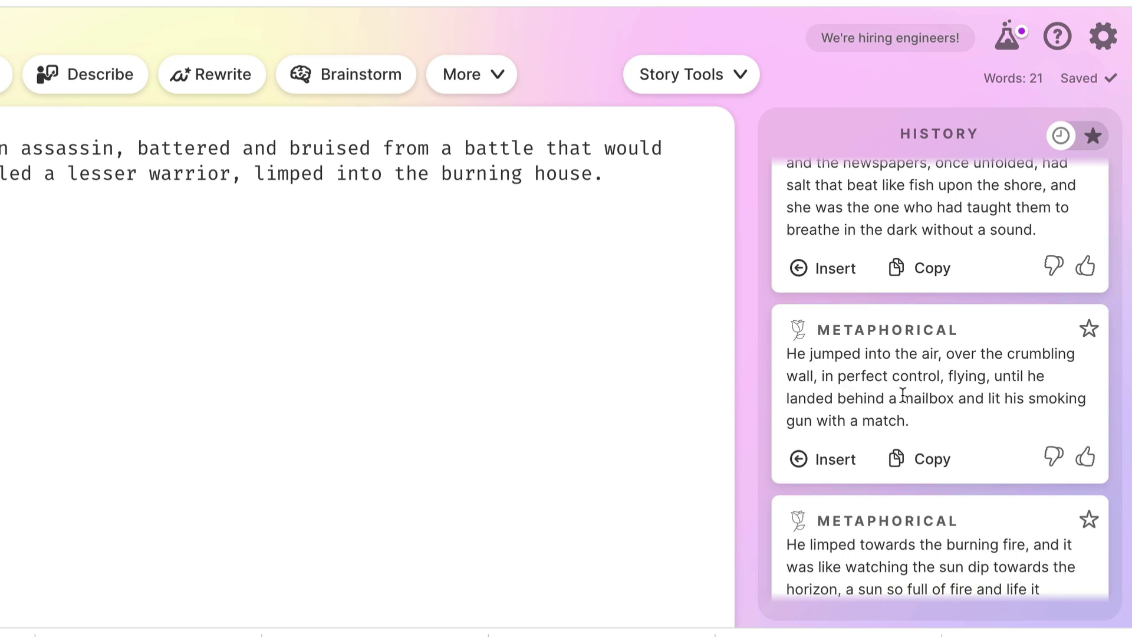
scroll(902, 393, down, 2)
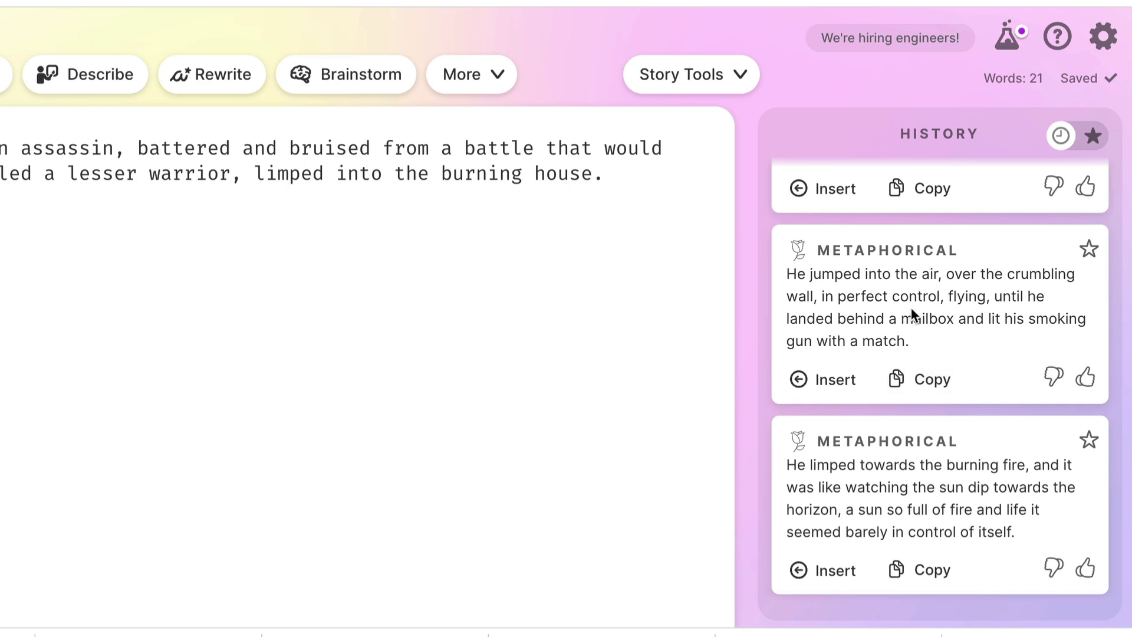
- Insert the generated Sight description into the document after the opening sentence
scroll(910, 309, up, 15)
scroll(909, 306, down, 5)
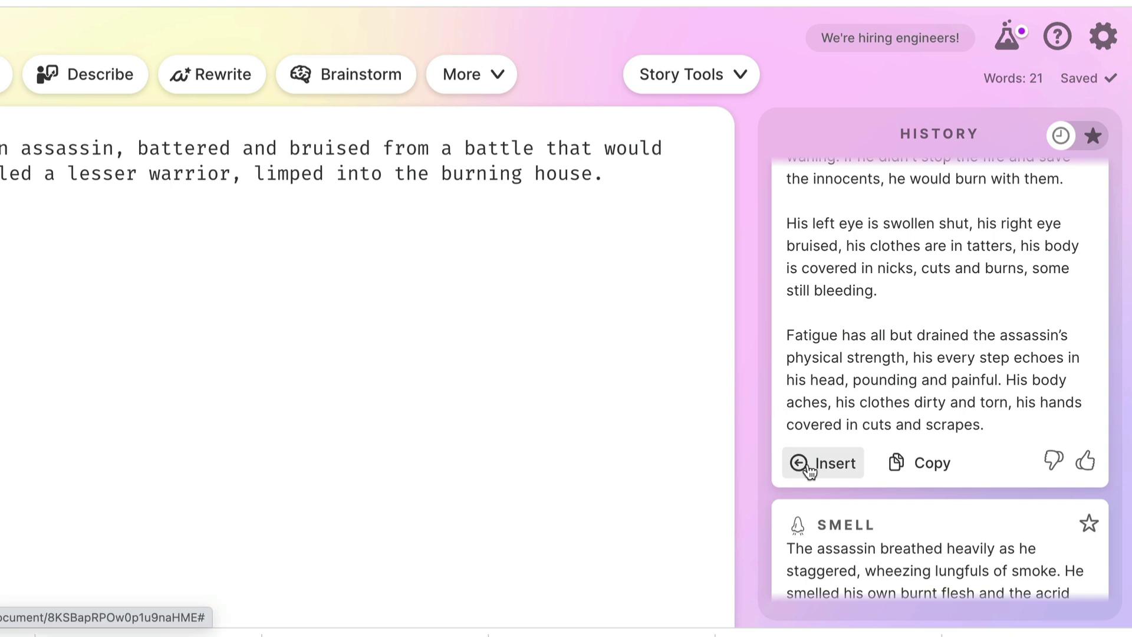
click(808, 469)
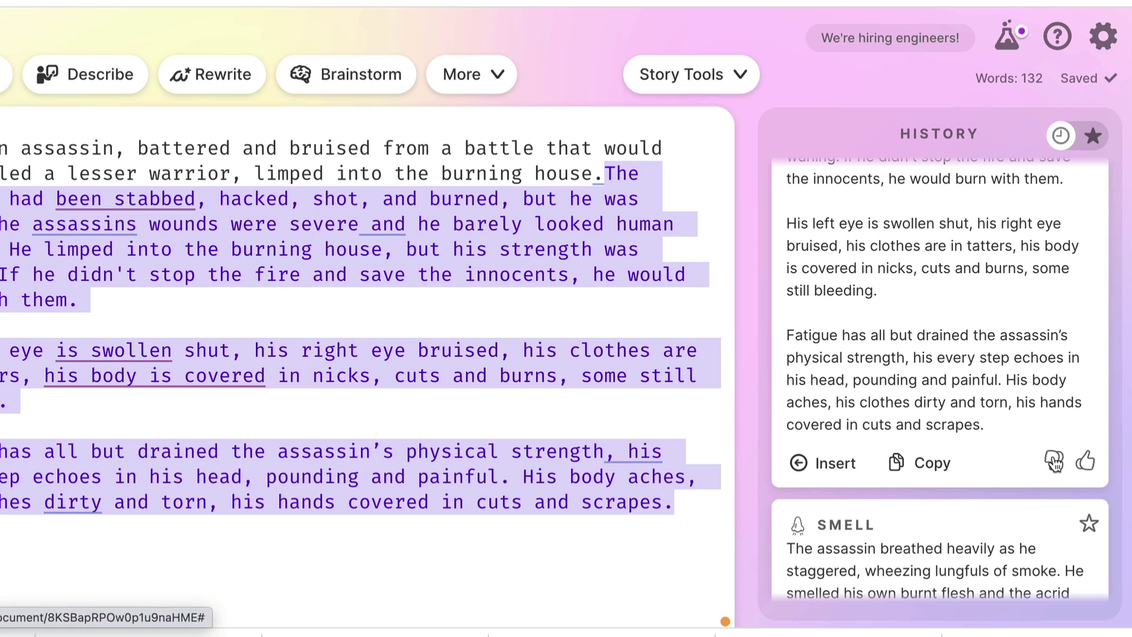
click(508, 311)
- Insert the generated Sound description on a new line at the end of the story
click(682, 503)
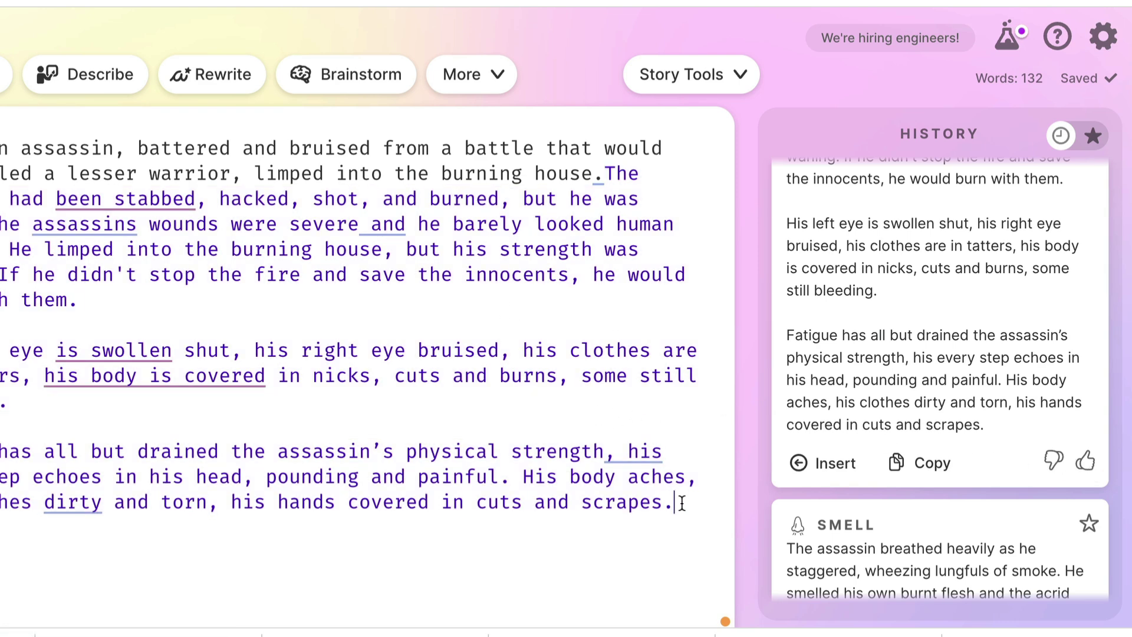
scroll(940, 354, down, 9)
click(833, 382)
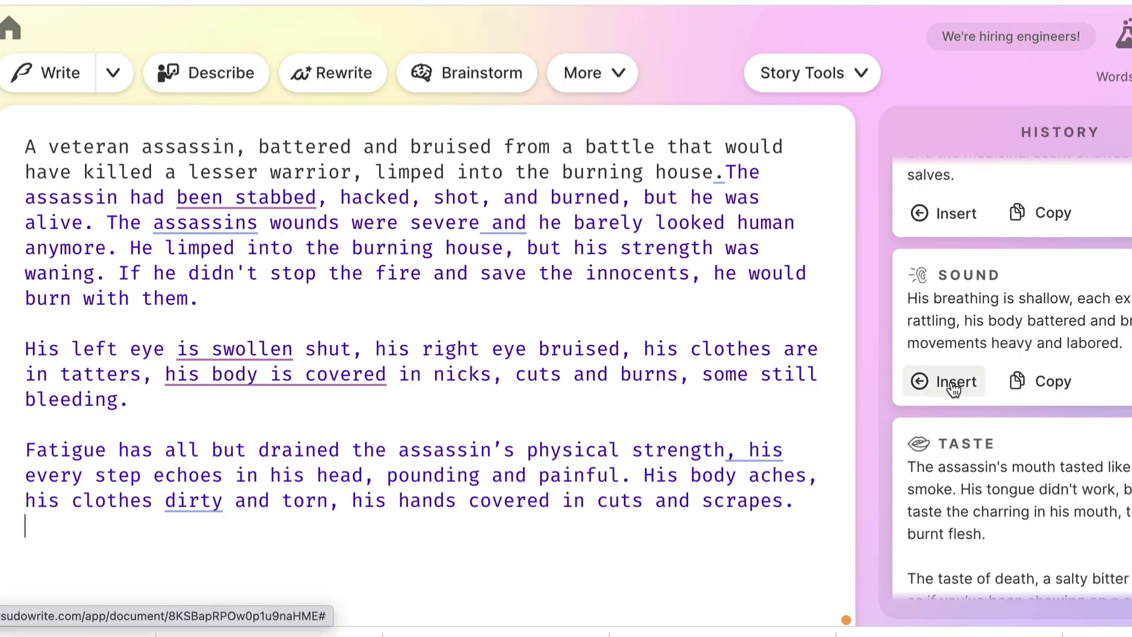
- Insert the generated Taste description on a new line below the sound description
scroll(996, 440, down, 4)
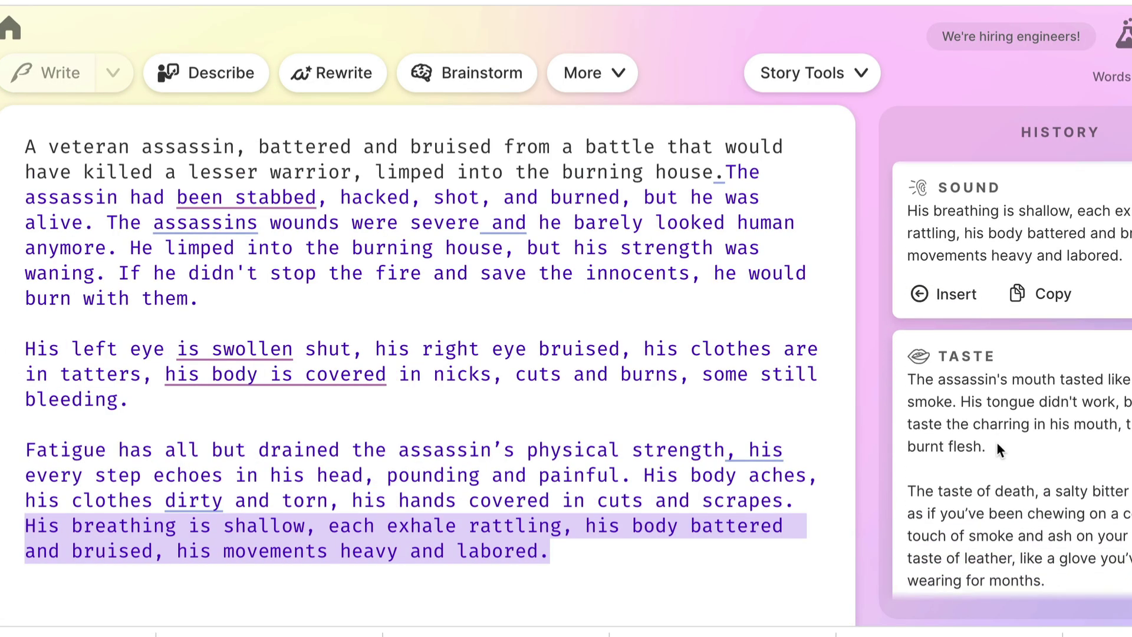
click(796, 550)
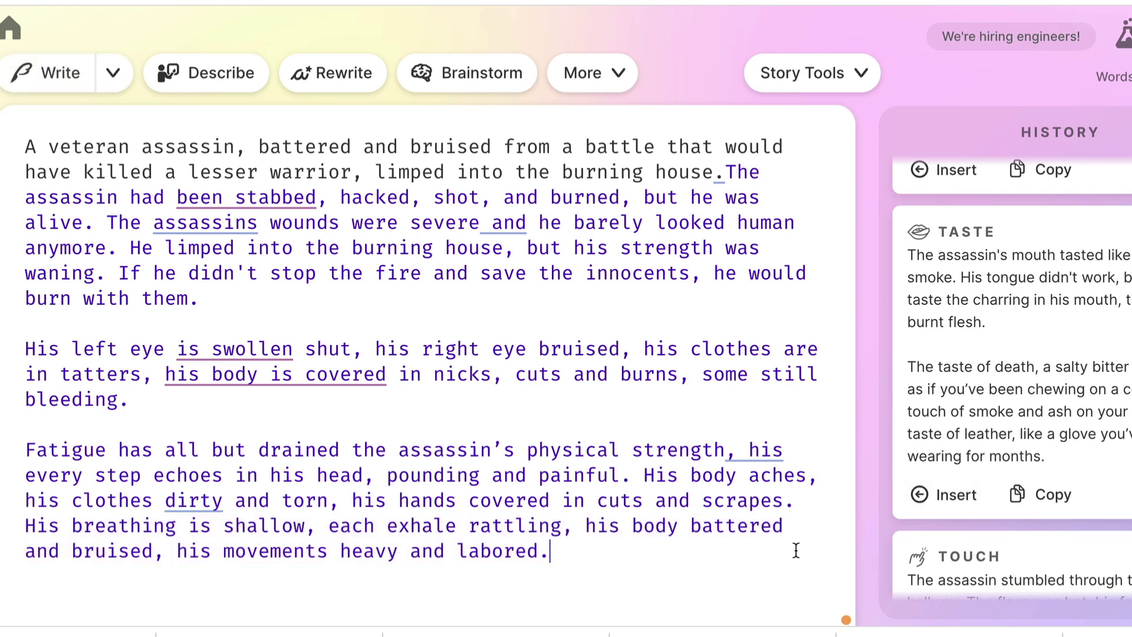
key(Return)
click(943, 495)
click(669, 540)
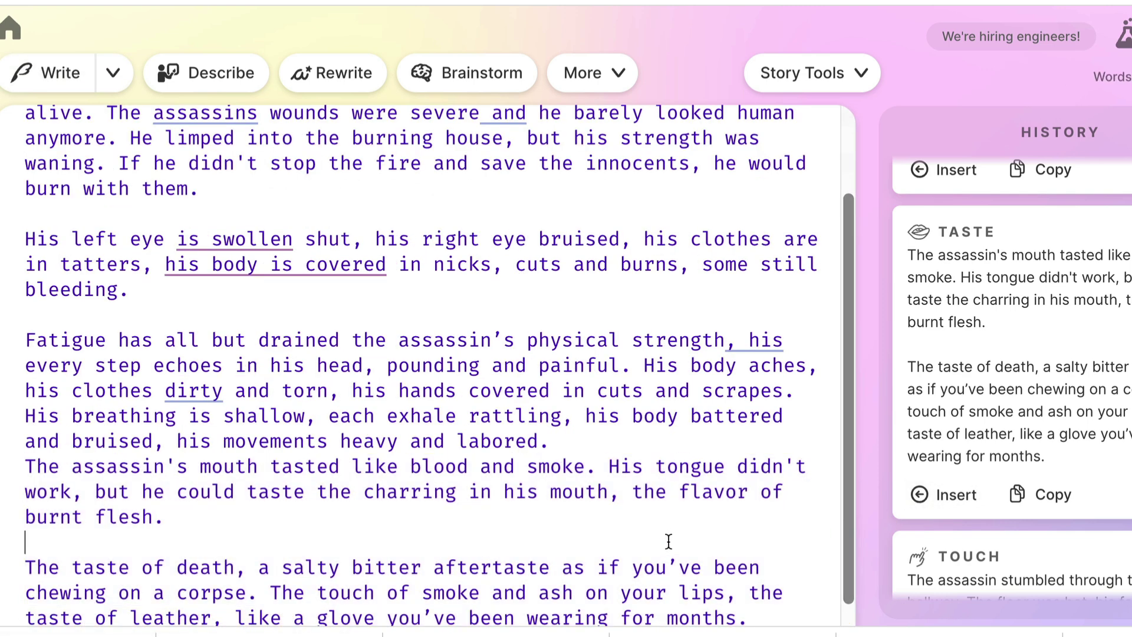
- Switch the Write mode from Auto to Guided so it follows written instructions
scroll(597, 355, down, 1)
scroll(599, 356, up, 3)
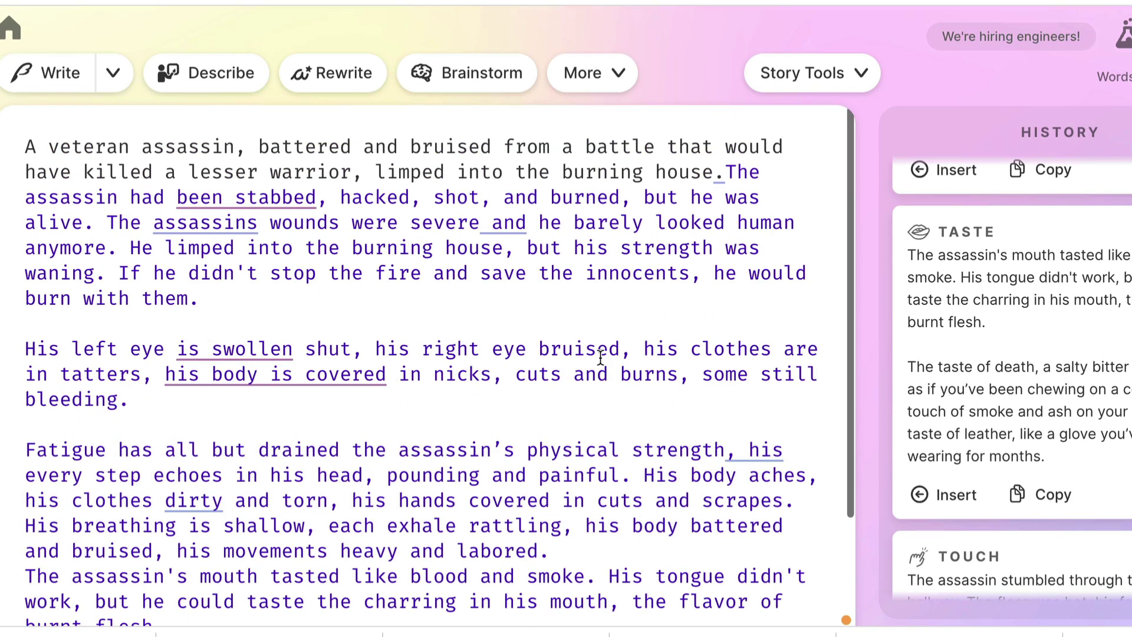
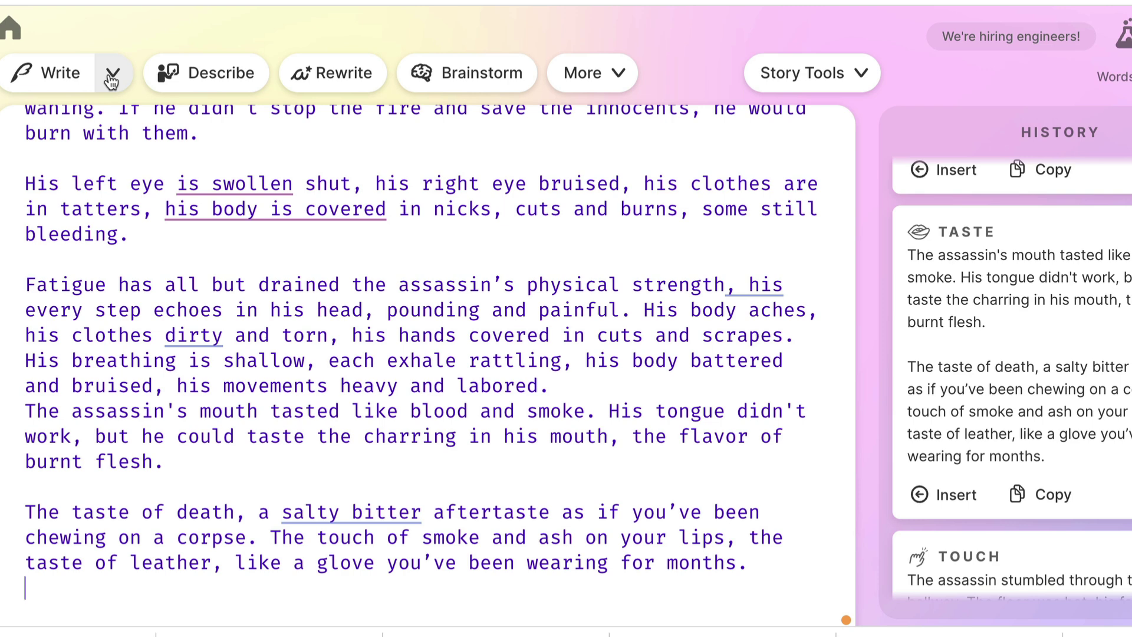
click(111, 81)
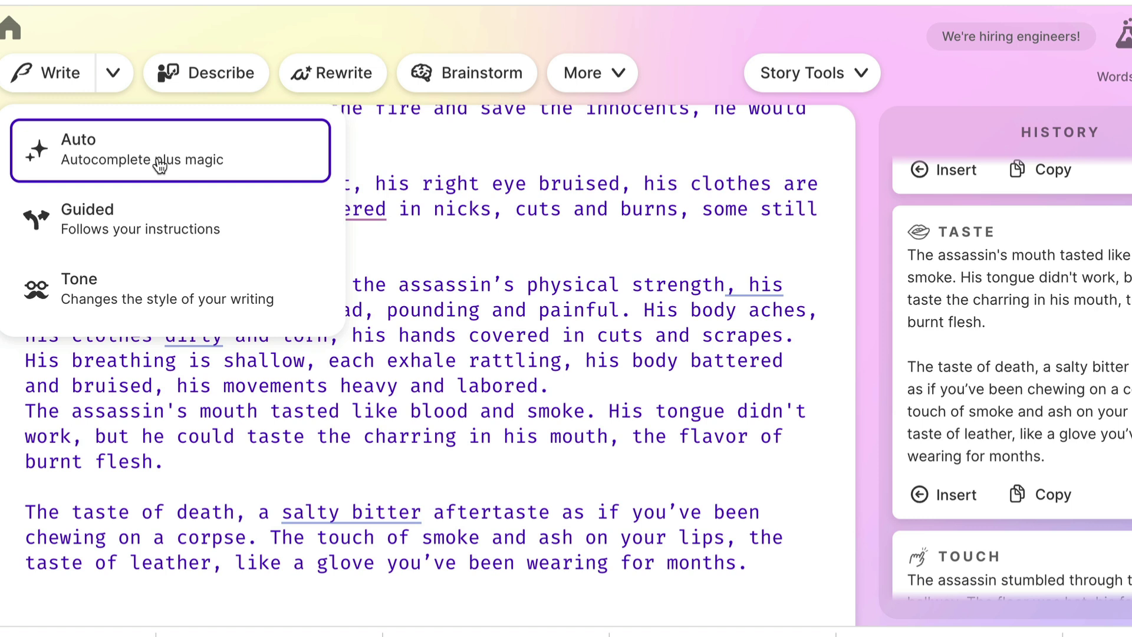
click(114, 229)
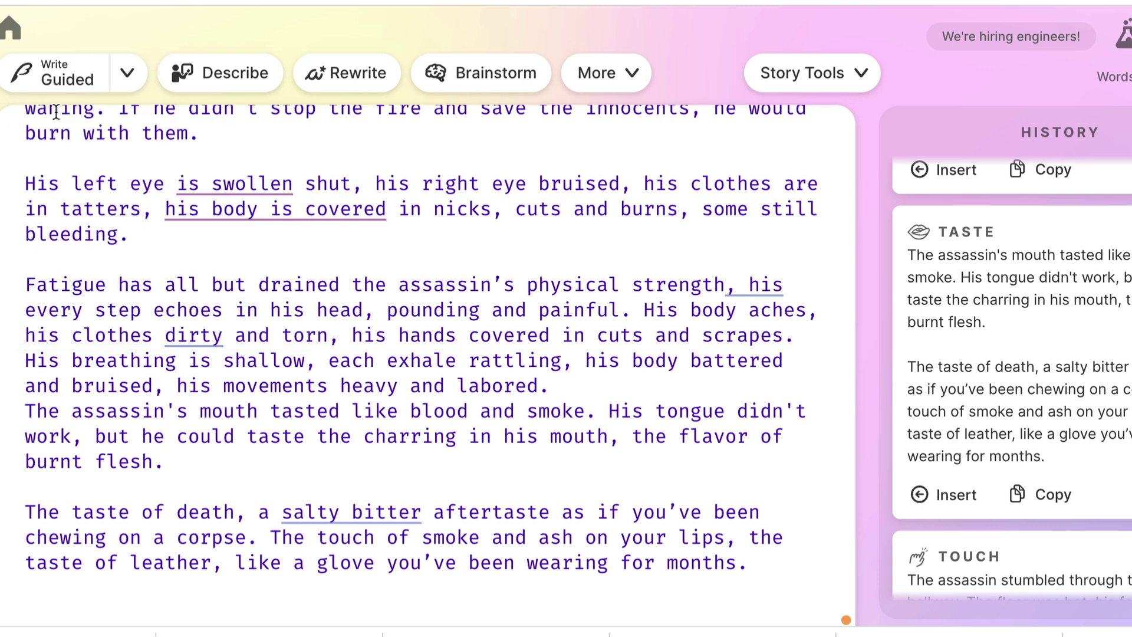
- Generate guided continuations from the suggestion "The fire grows stronger and the assassin is engulfed in flames."
click(99, 83)
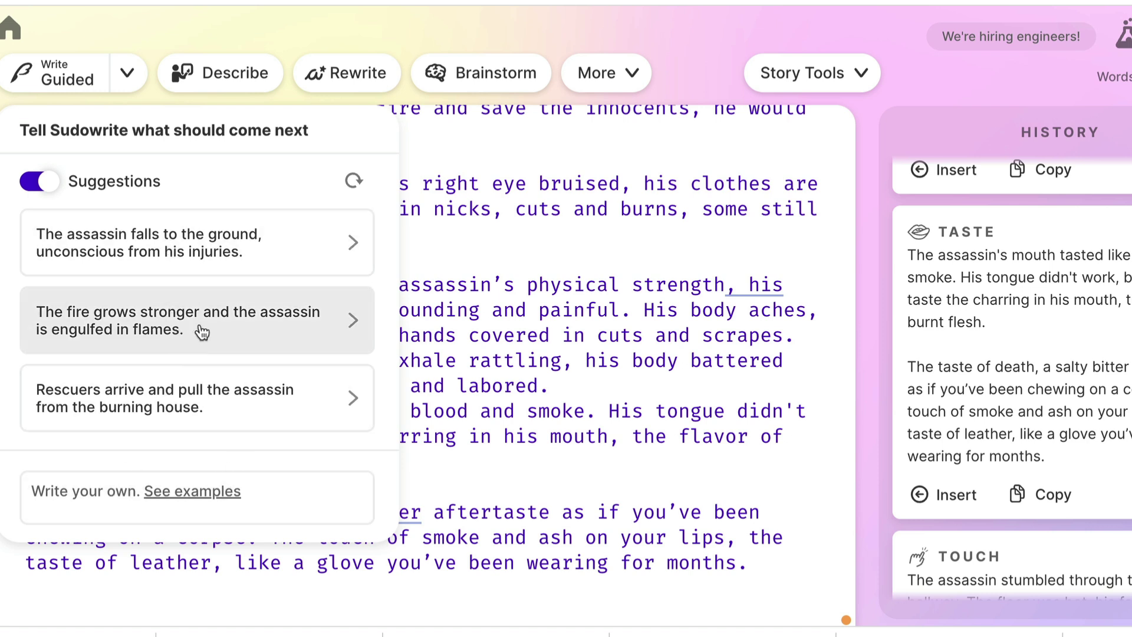
click(266, 328)
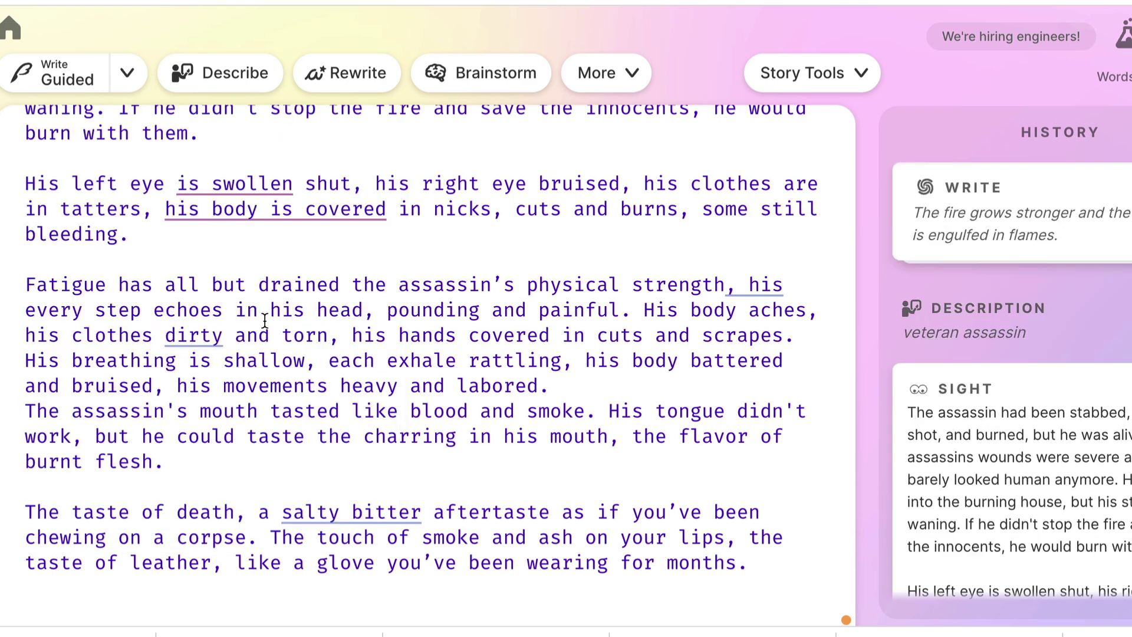
scroll(962, 349, down, 1)
scroll(962, 349, up, 1)
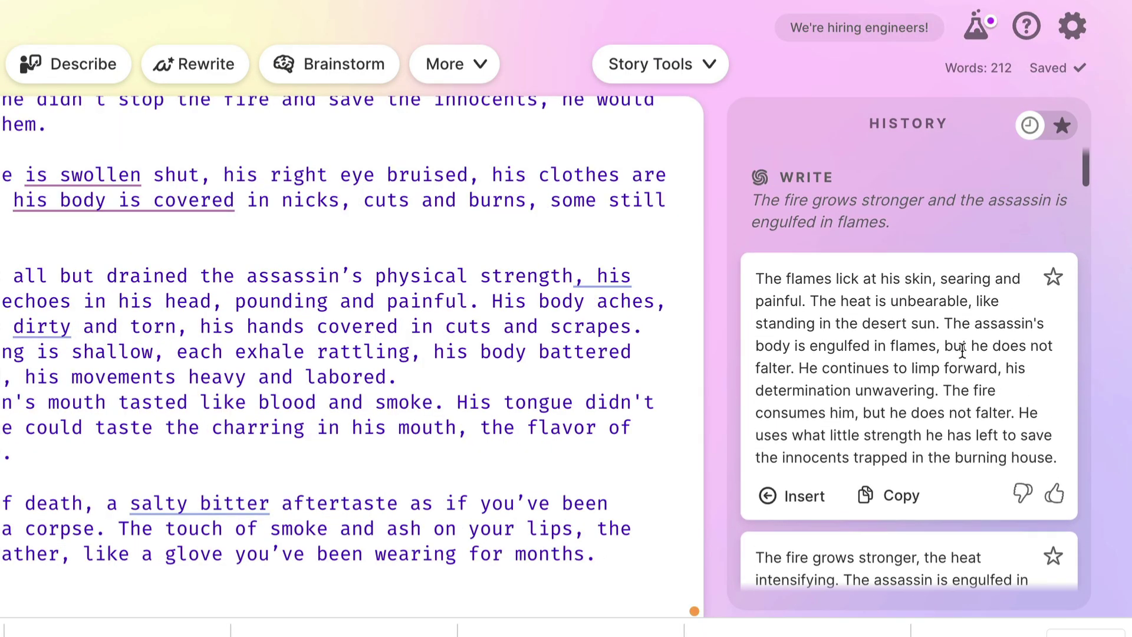
- Compare the generated continuations and insert the one where the assassin crawls to the victims and pulls them out of the fire
scroll(963, 352, down, 3)
scroll(964, 355, down, 1)
scroll(966, 354, up, 3)
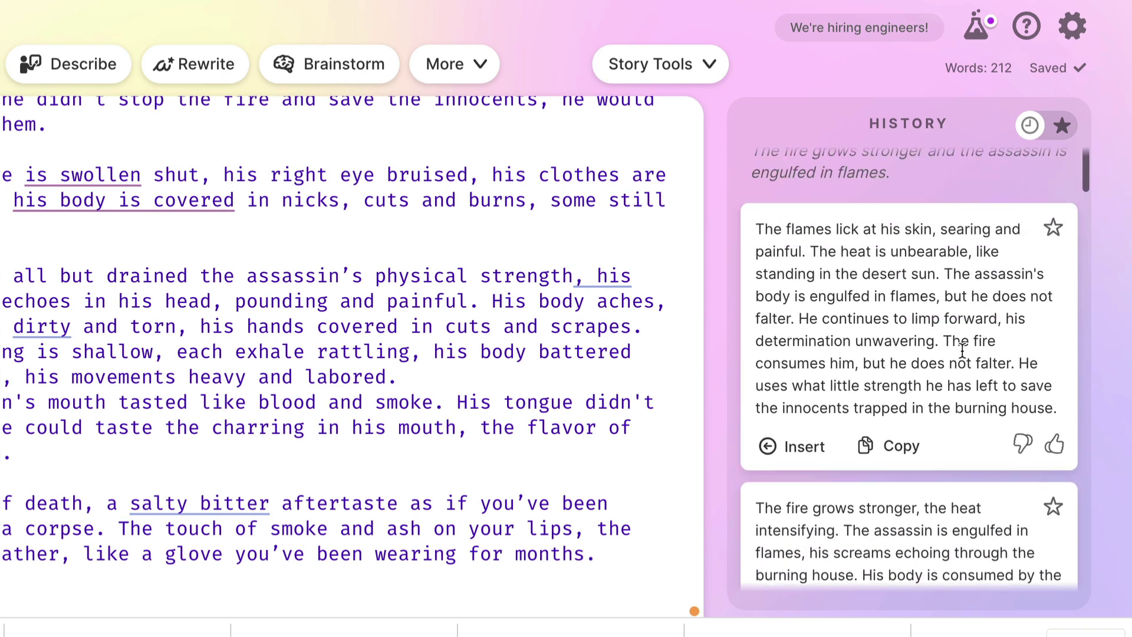
scroll(925, 336, down, 3)
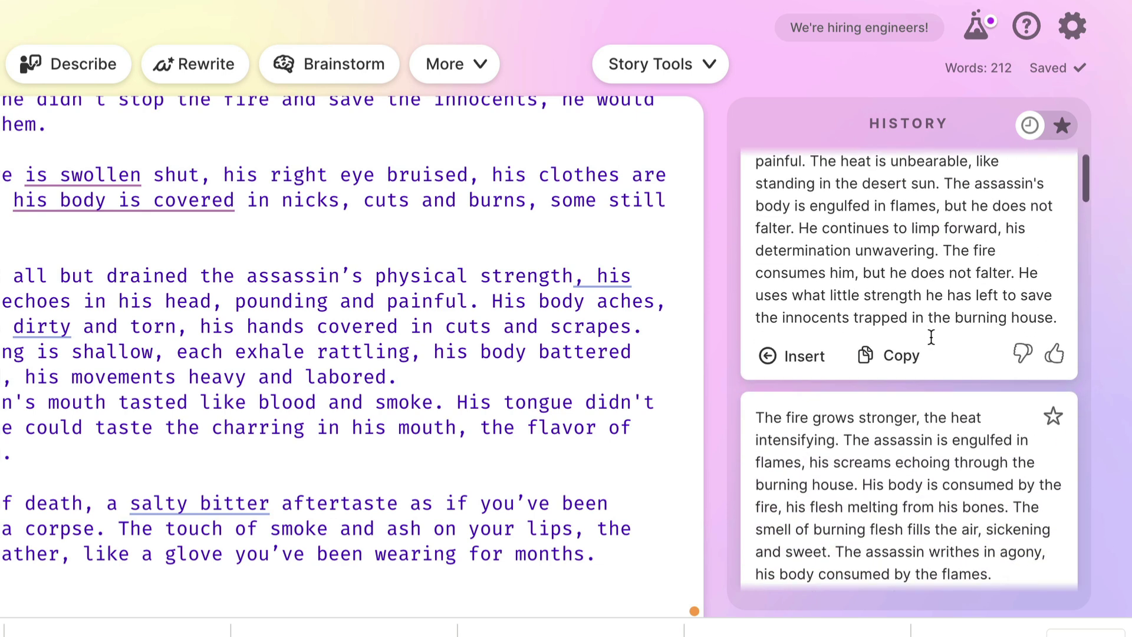
scroll(931, 321, down, 3)
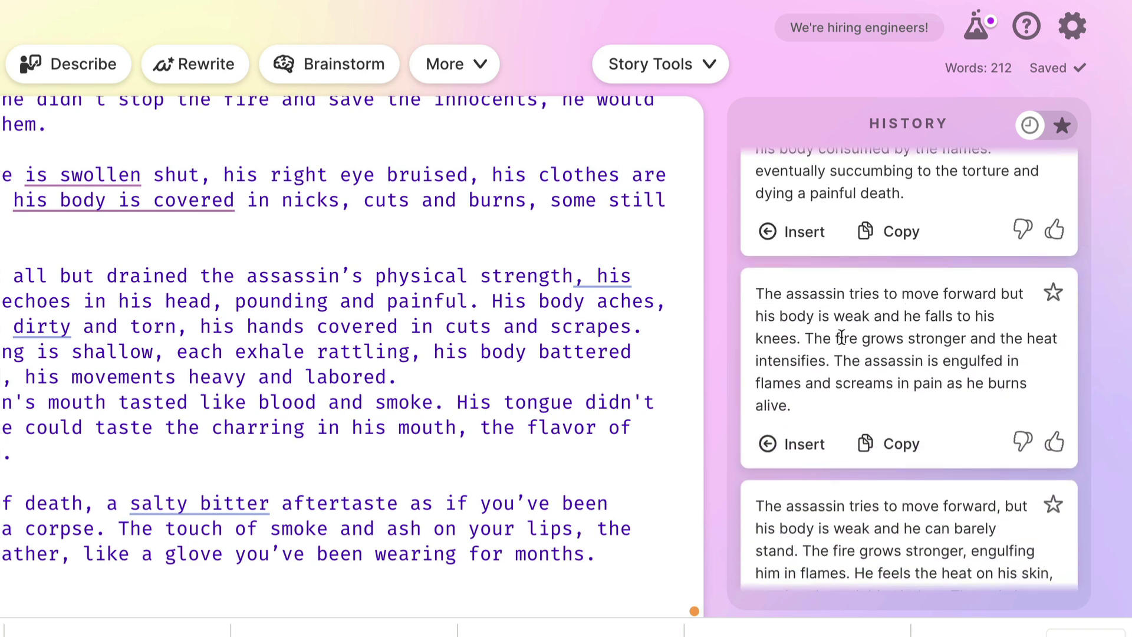
scroll(858, 356, down, 1)
scroll(858, 356, down, 3)
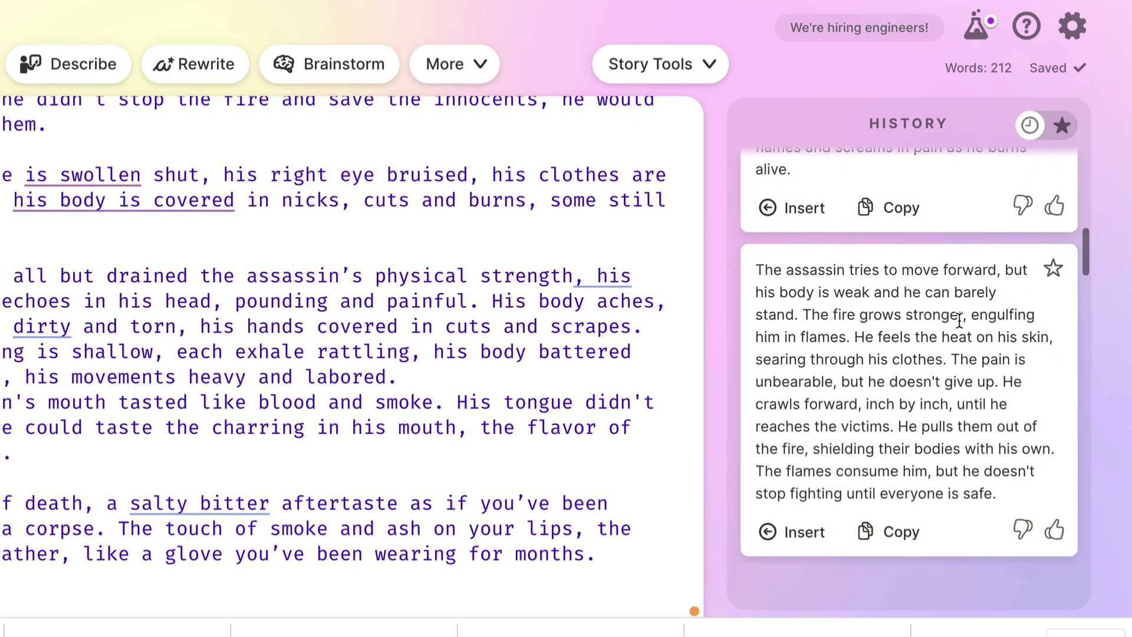
scroll(945, 327, up, 3)
scroll(946, 323, down, 3)
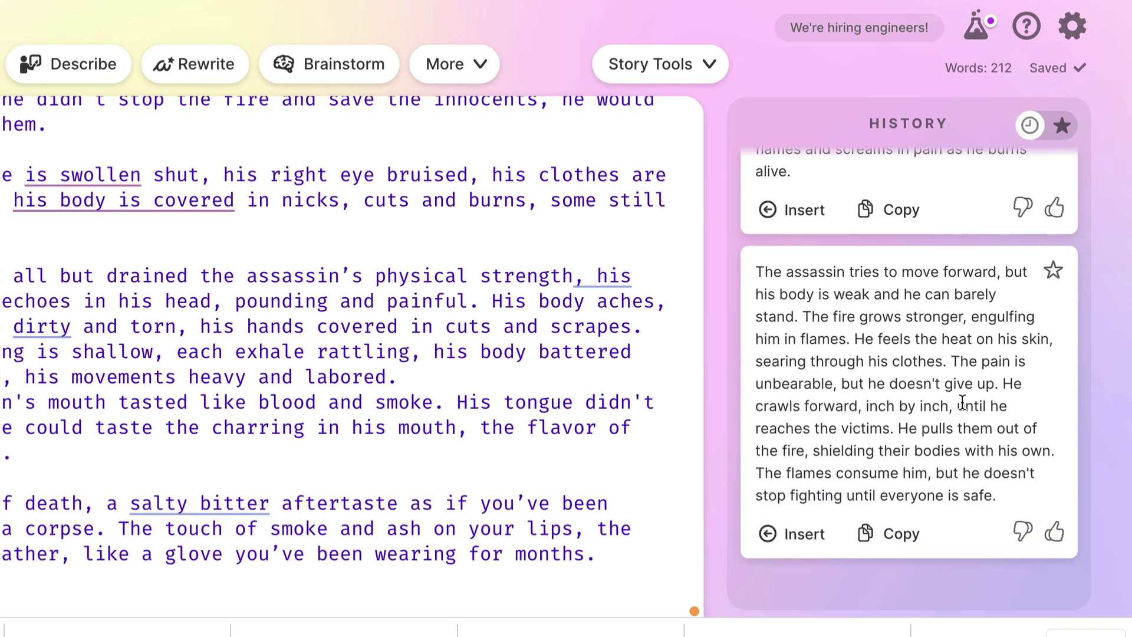
scroll(920, 435, down, 2)
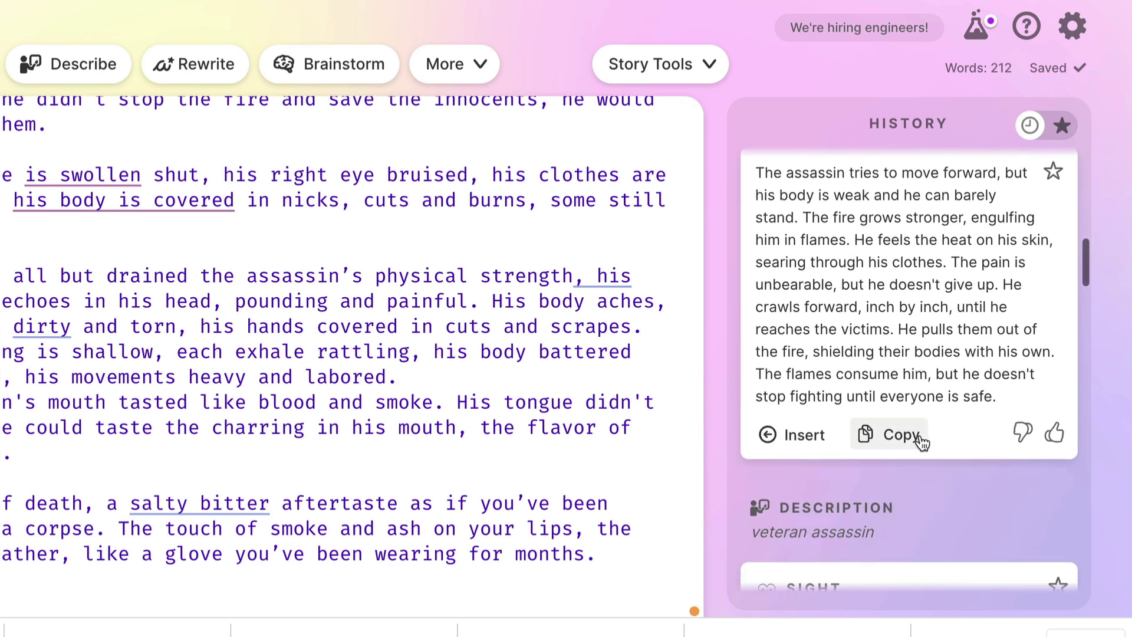
click(795, 436)
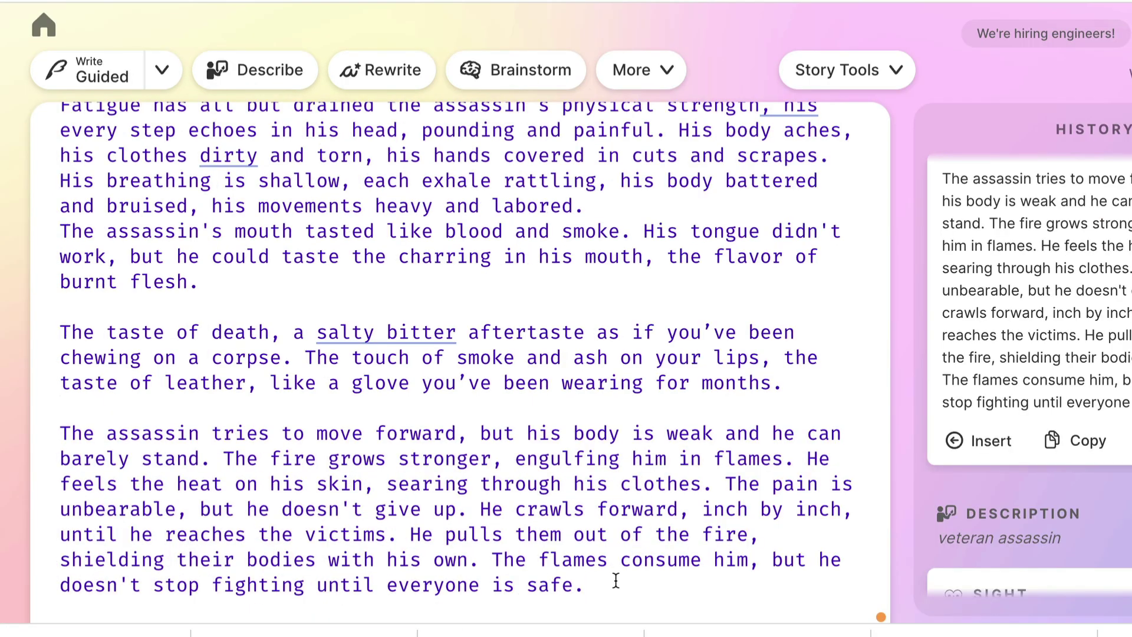
scroll(616, 580, down, 1)
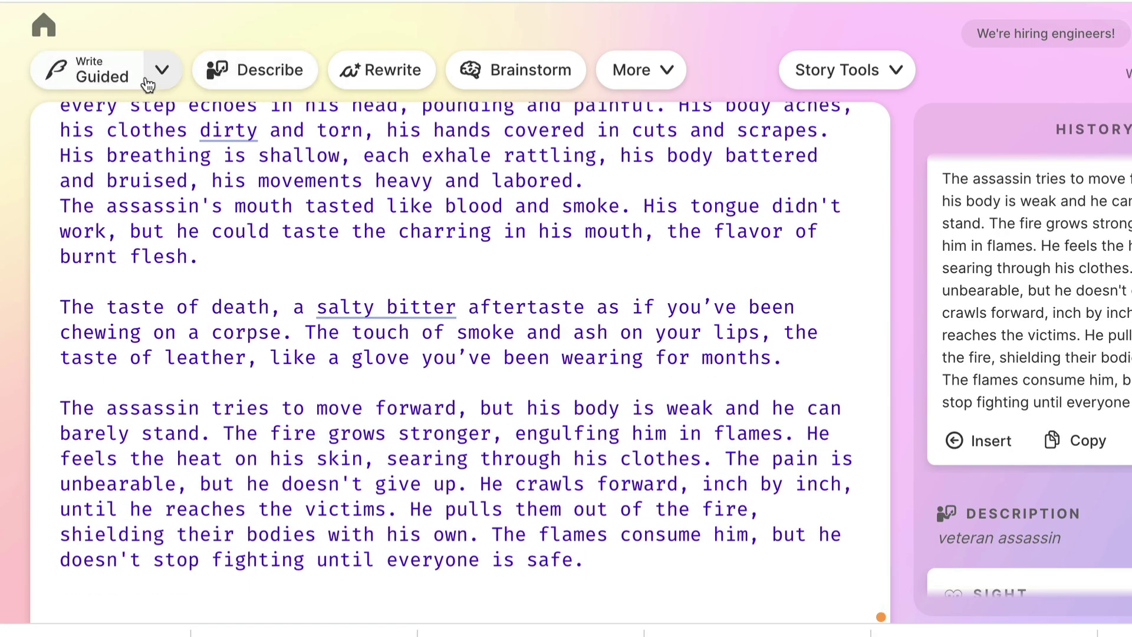
- Generate guided continuations from the custom instruction "The assassin's magic cloak bursts into magic fire" and insert the first one into the story
click(125, 82)
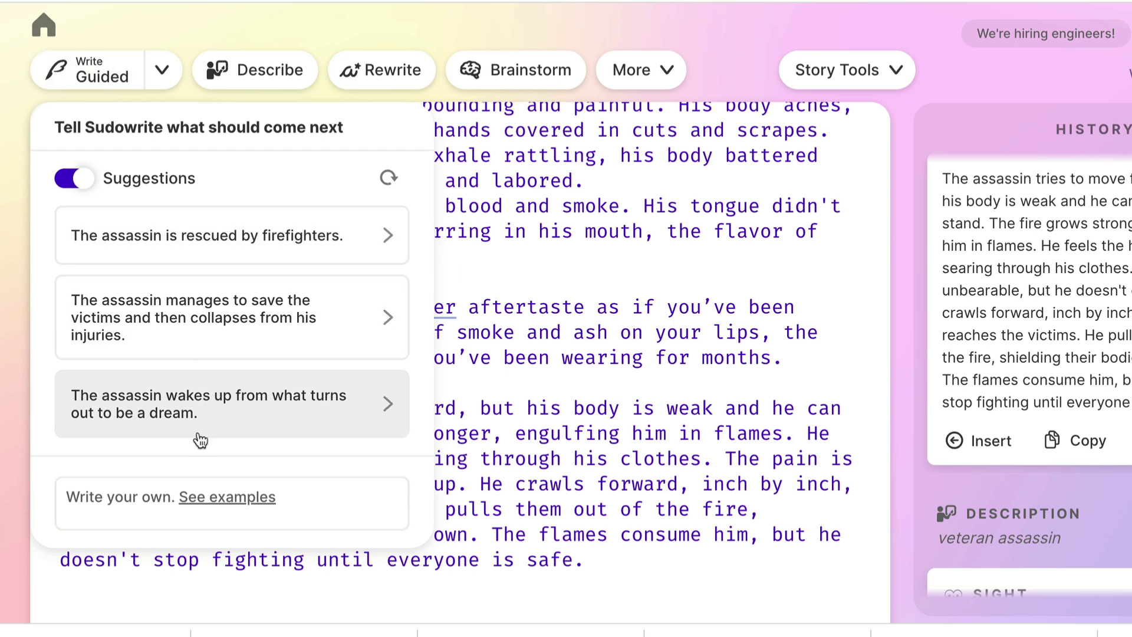
click(136, 497)
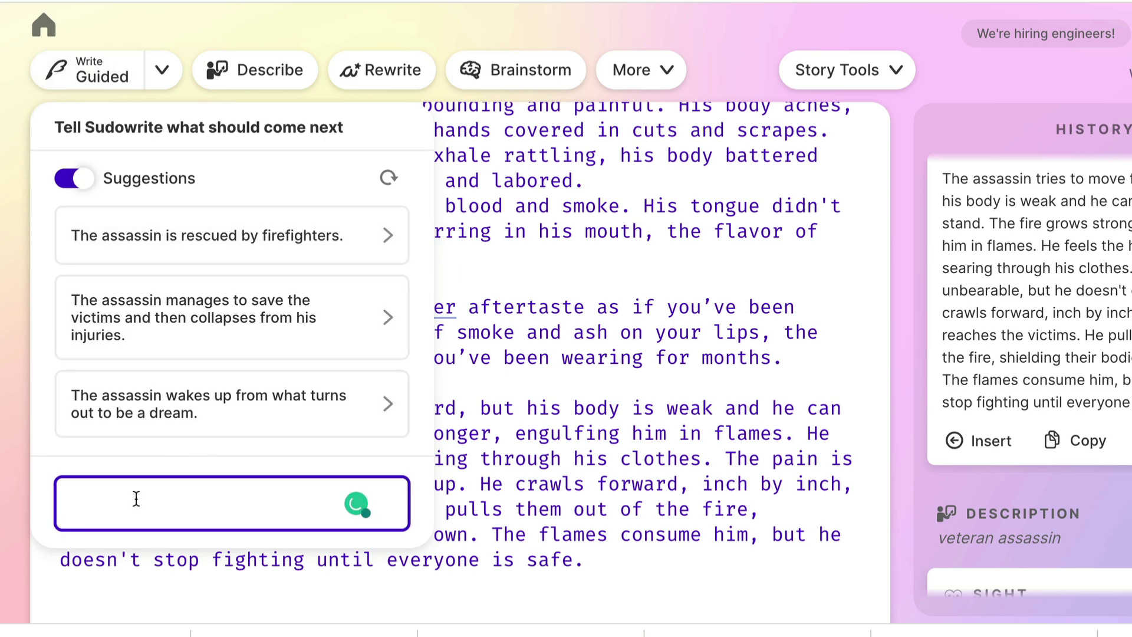
text(The as)
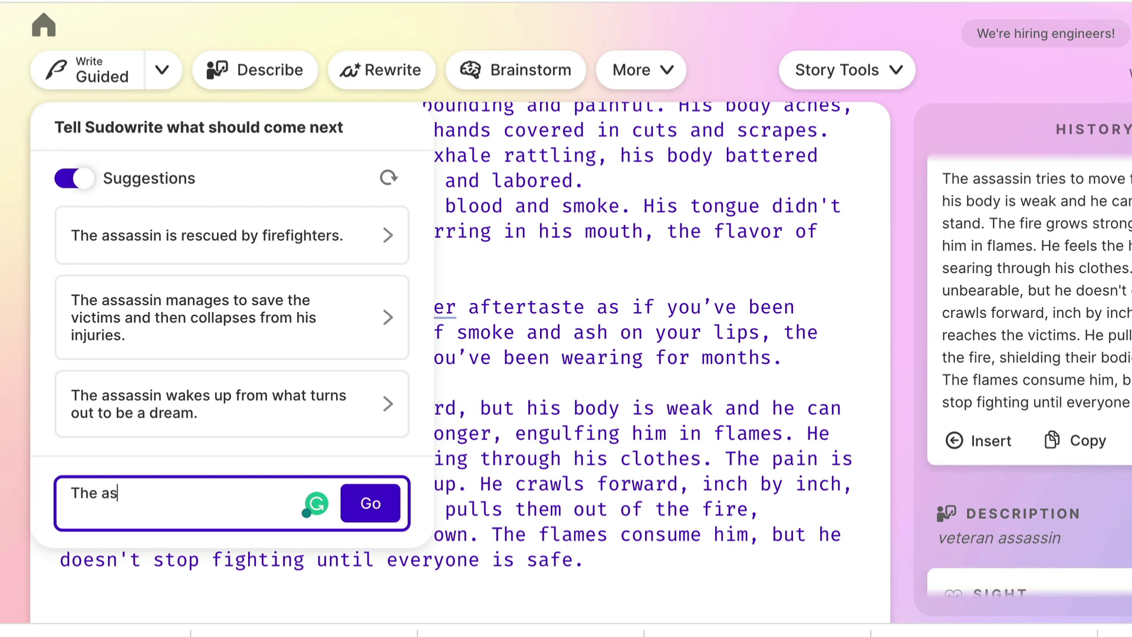
text(sassin's magic cloak )
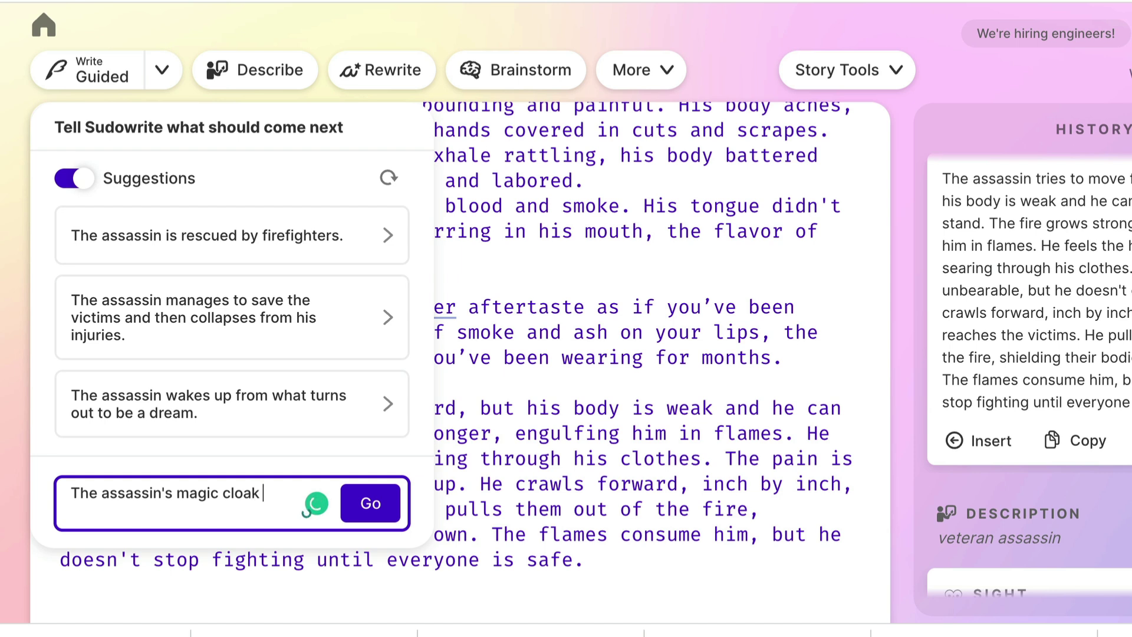
text(bursts unt)
key(BackSpace)
key(BackSpace)
text(into)
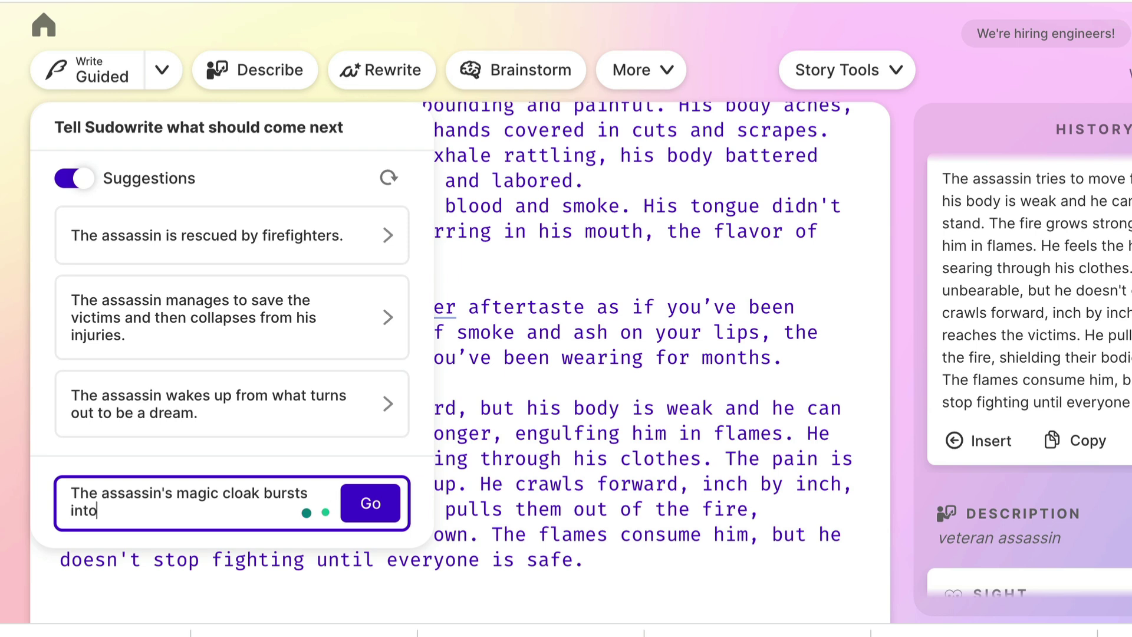
text( magic fire)
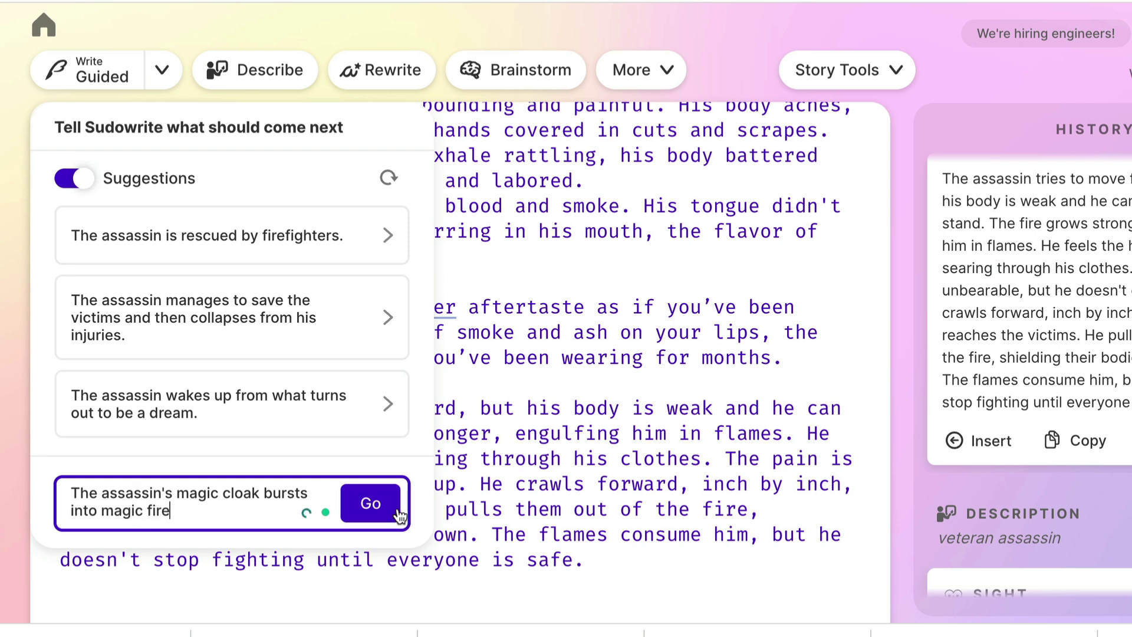
click(375, 507)
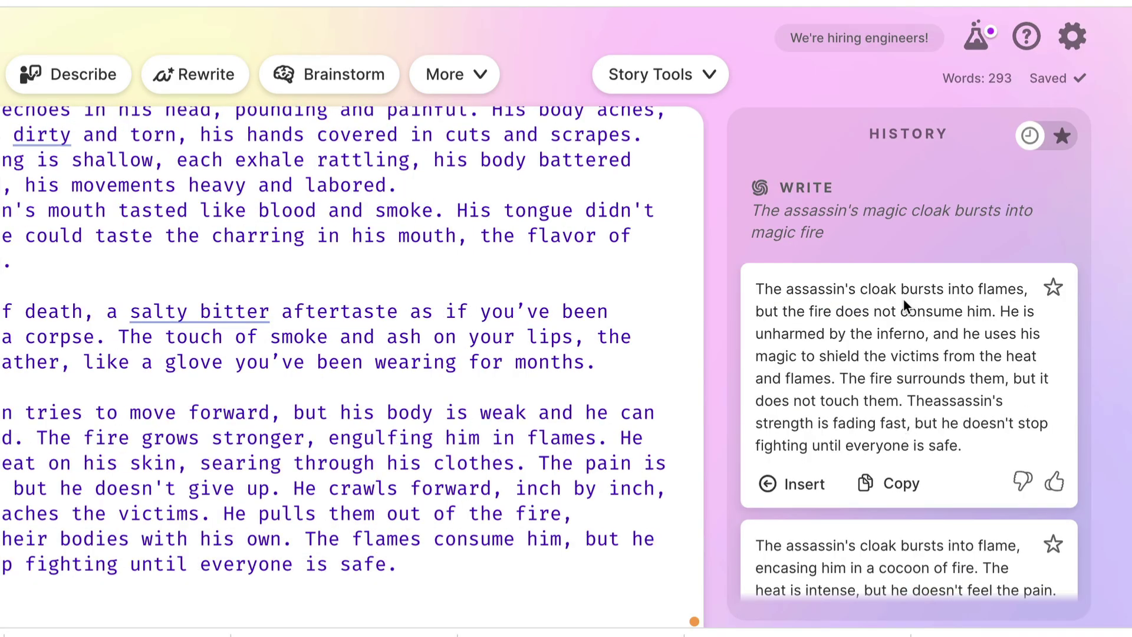
click(789, 490)
- Switch the Write mode to Auto and generate continuations from the end of the story
click(159, 74)
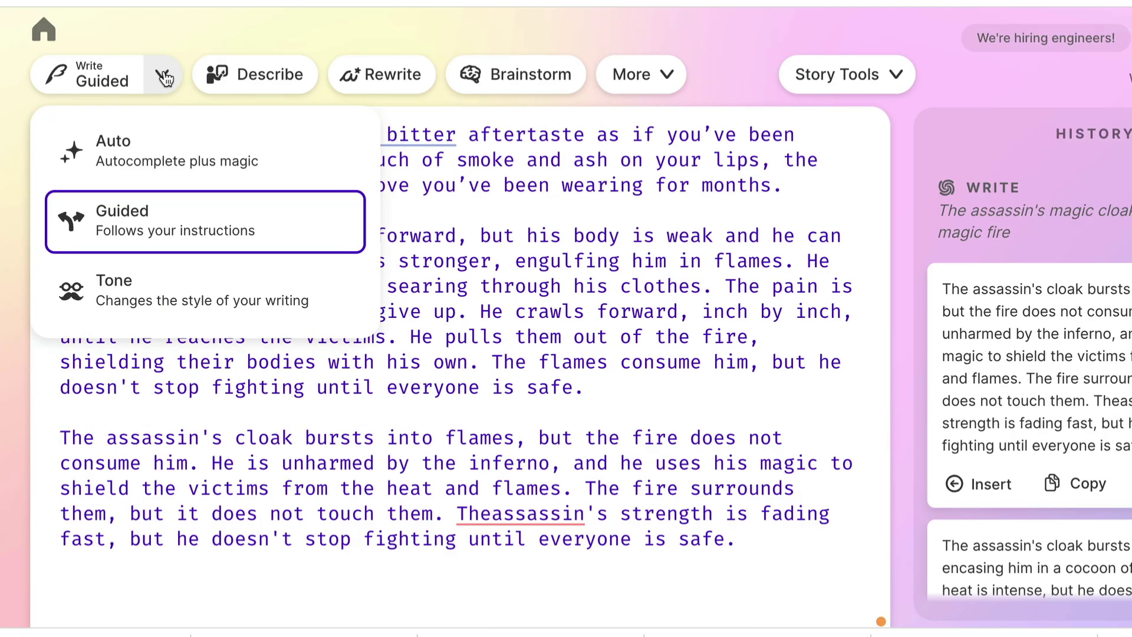
click(178, 168)
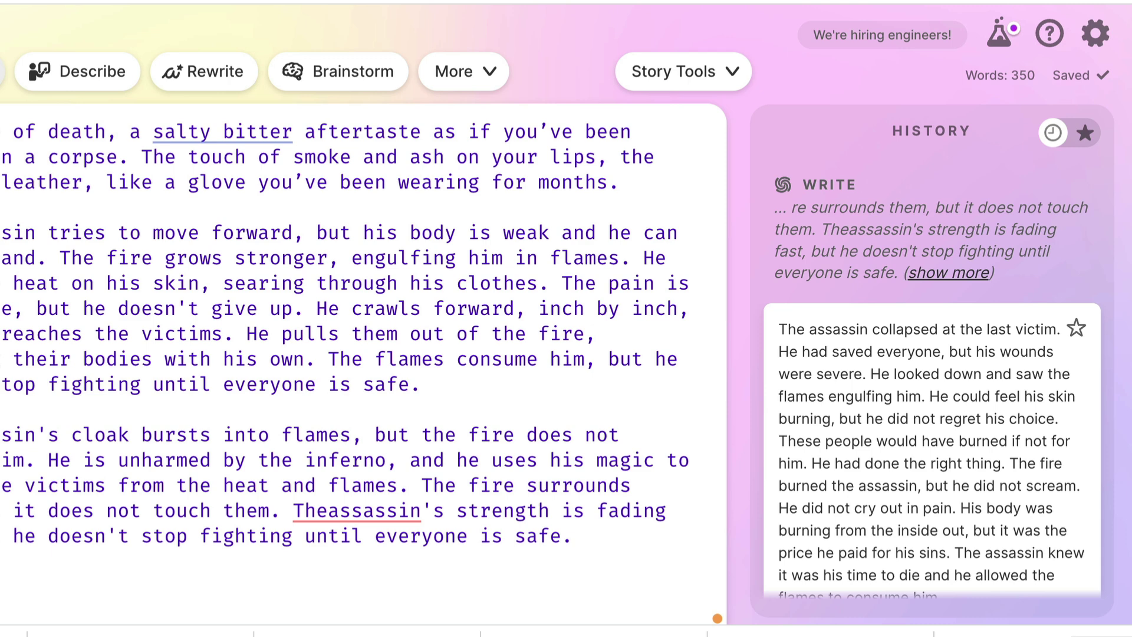
click(602, 391)
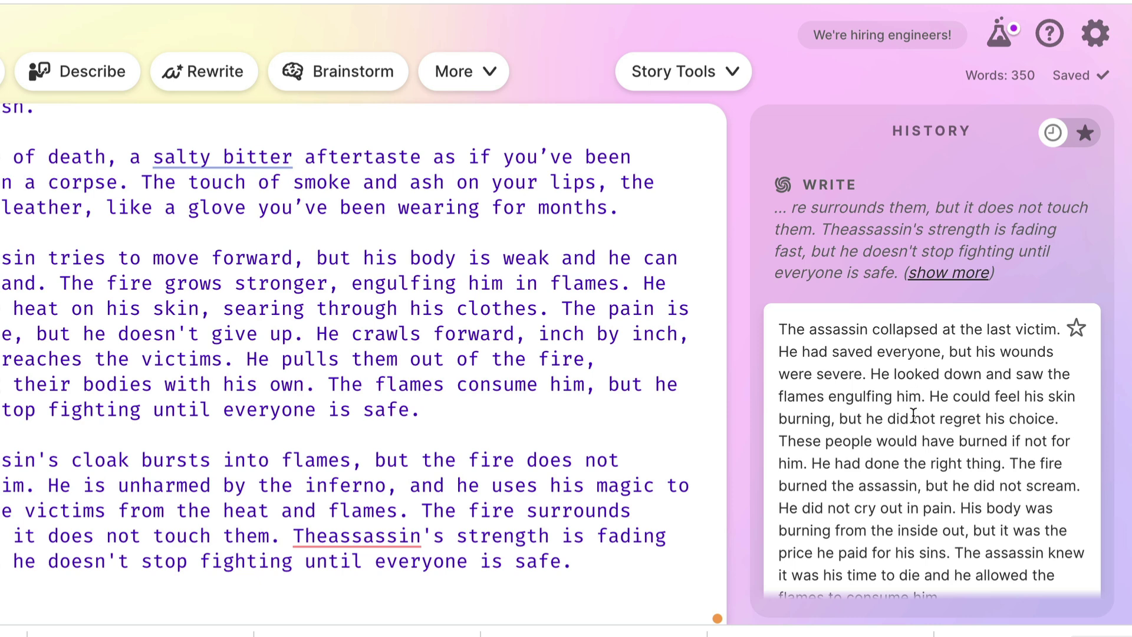
- Review the Auto continuations and give the off-topic "The Dark Knight" one a negative rating
scroll(913, 416, down, 3)
scroll(913, 416, down, 3)
scroll(872, 367, down, 1)
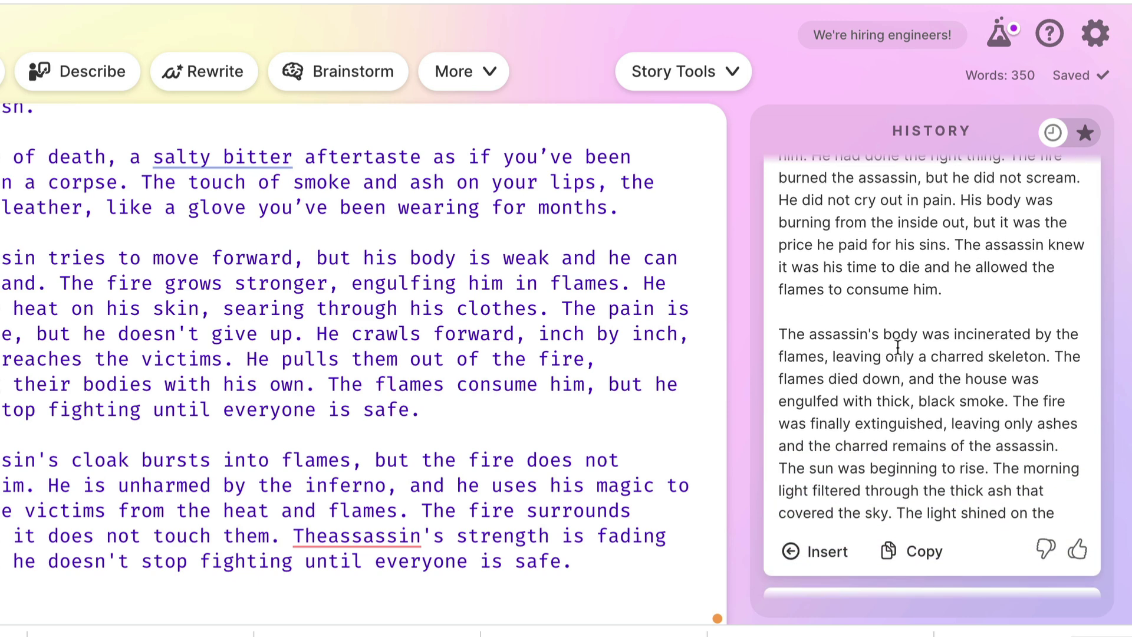
scroll(893, 348, down, 3)
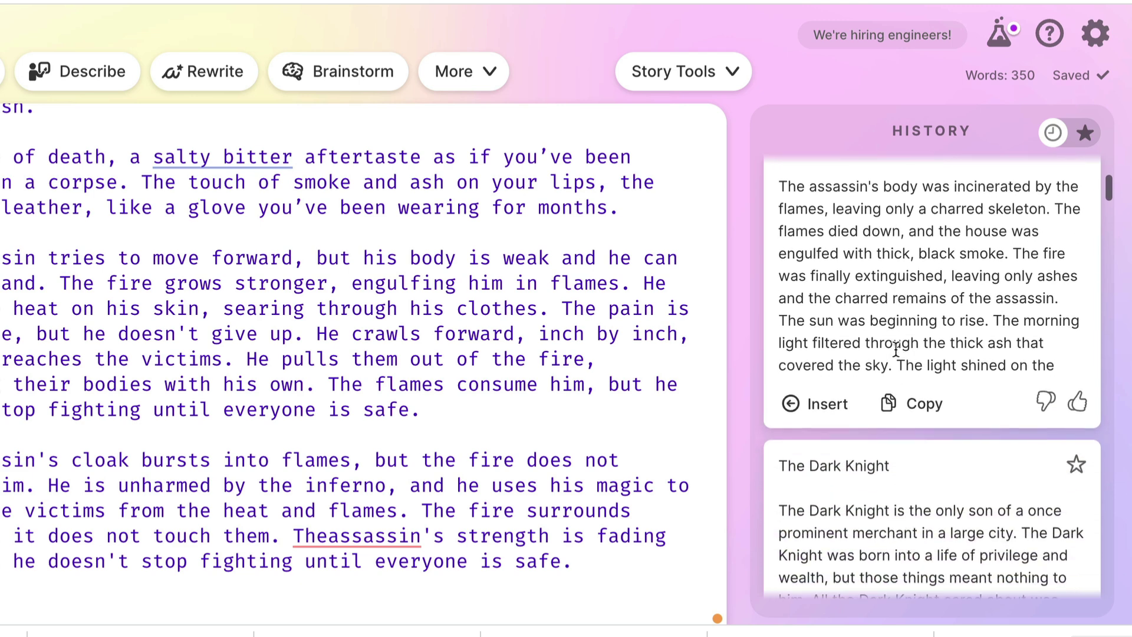
scroll(893, 313, down, 4)
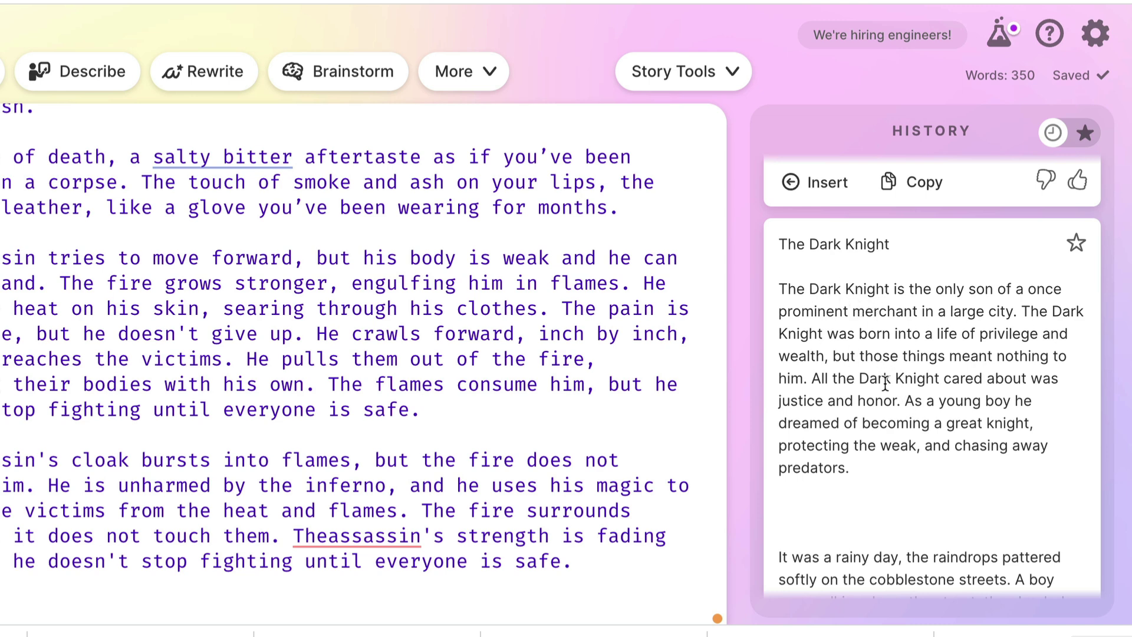
scroll(878, 383, down, 2)
scroll(871, 385, down, 4)
scroll(871, 385, down, 5)
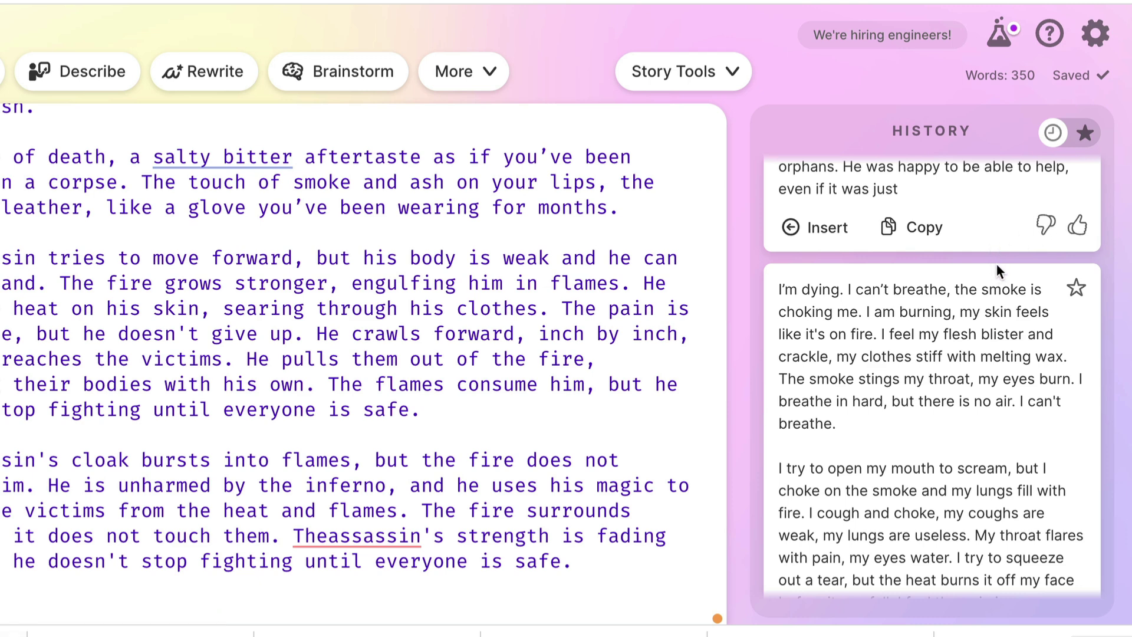
click(1045, 225)
- Check the remaining Auto continuation and insert the first one, where the assassin collapses at the last victim, into the story
scroll(999, 264, down, 2)
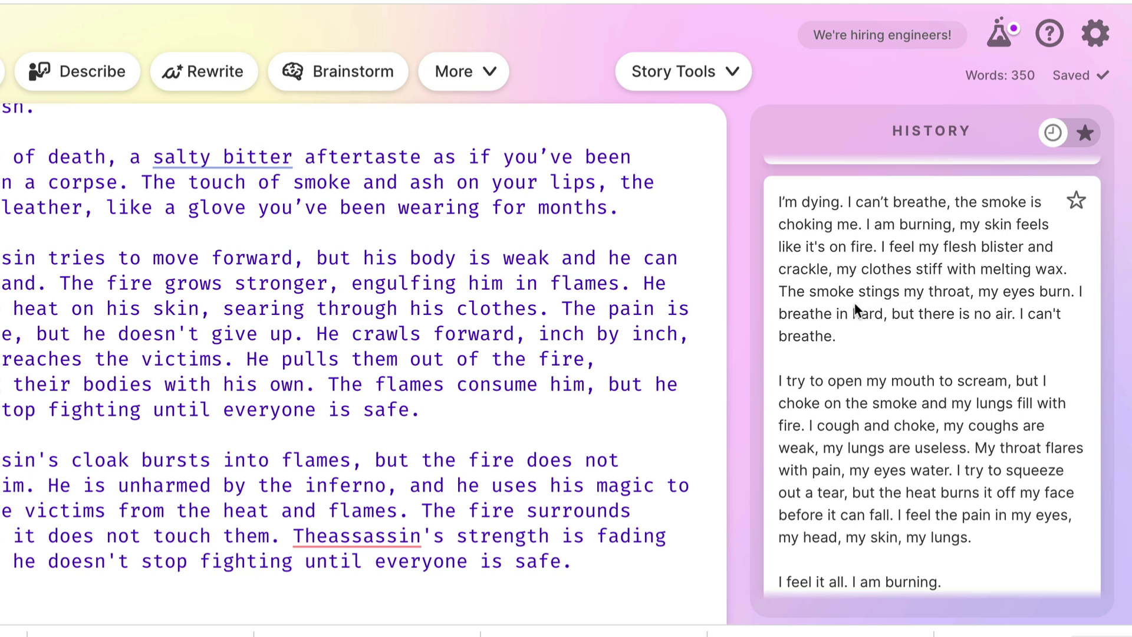
scroll(860, 302, down, 3)
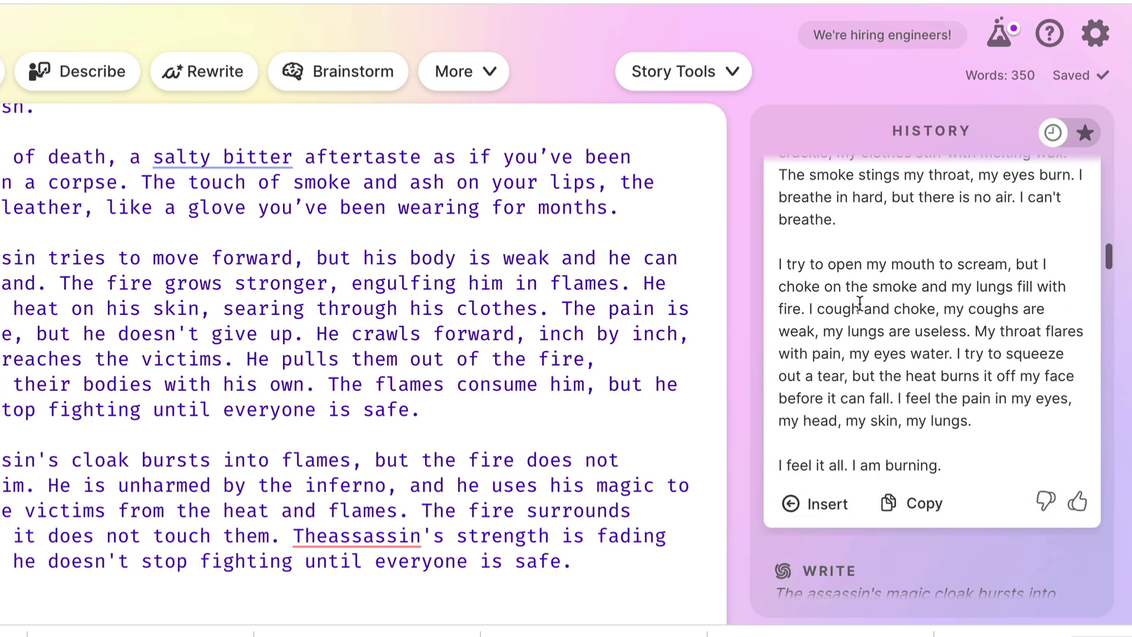
scroll(859, 303, up, 5)
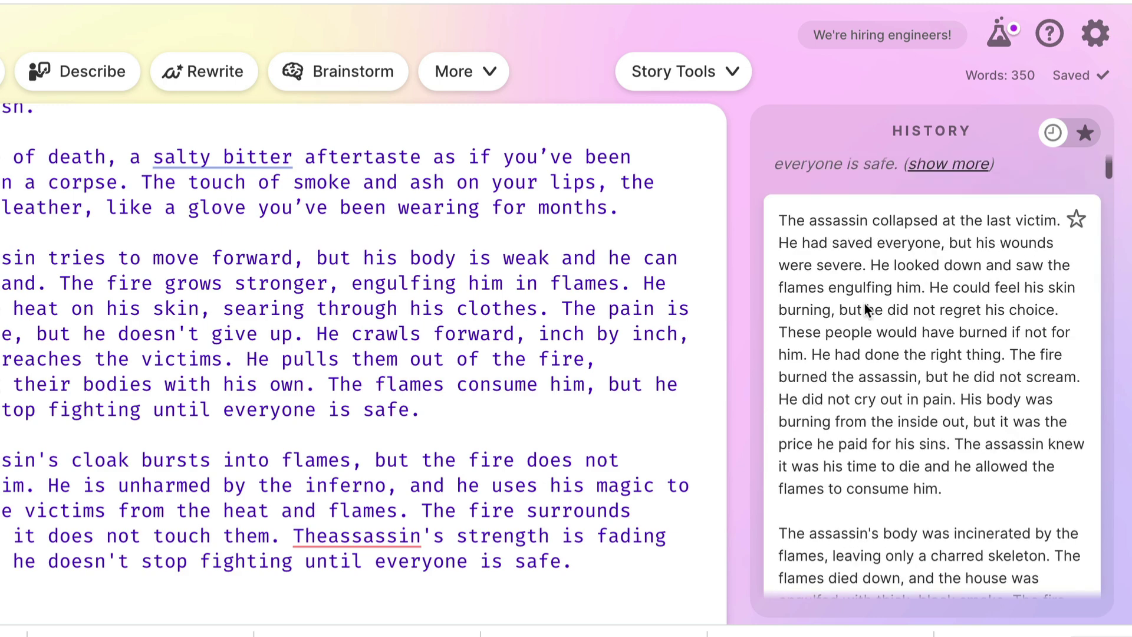
scroll(863, 302, down, 3)
scroll(863, 302, down, 5)
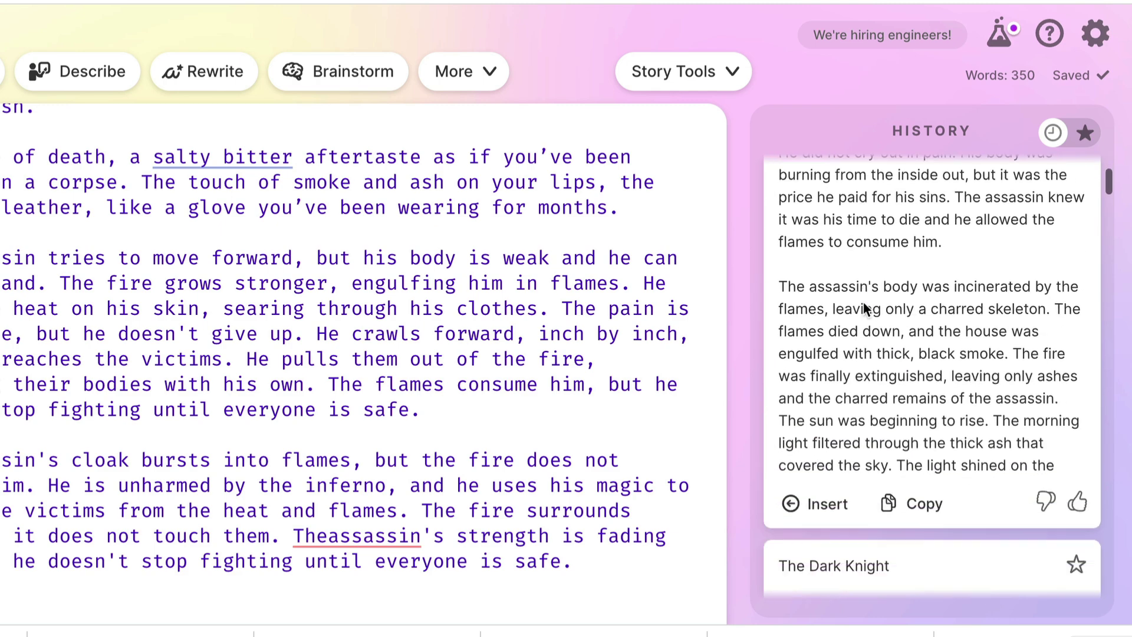
click(815, 348)
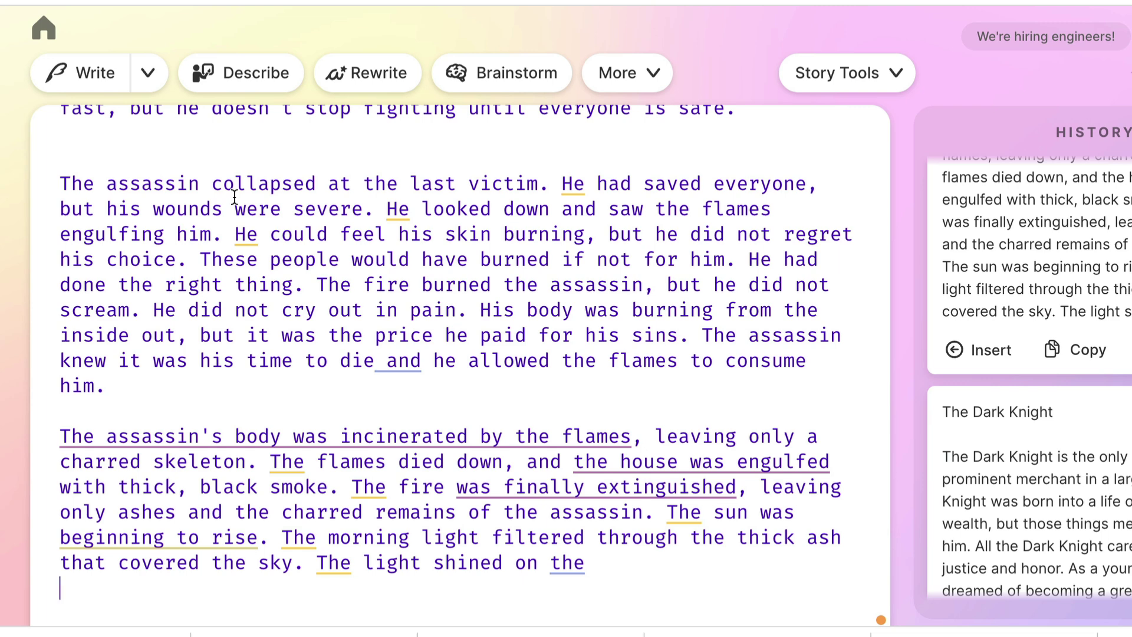
- Switch the Write mode to Tone with the Romantic style
click(148, 73)
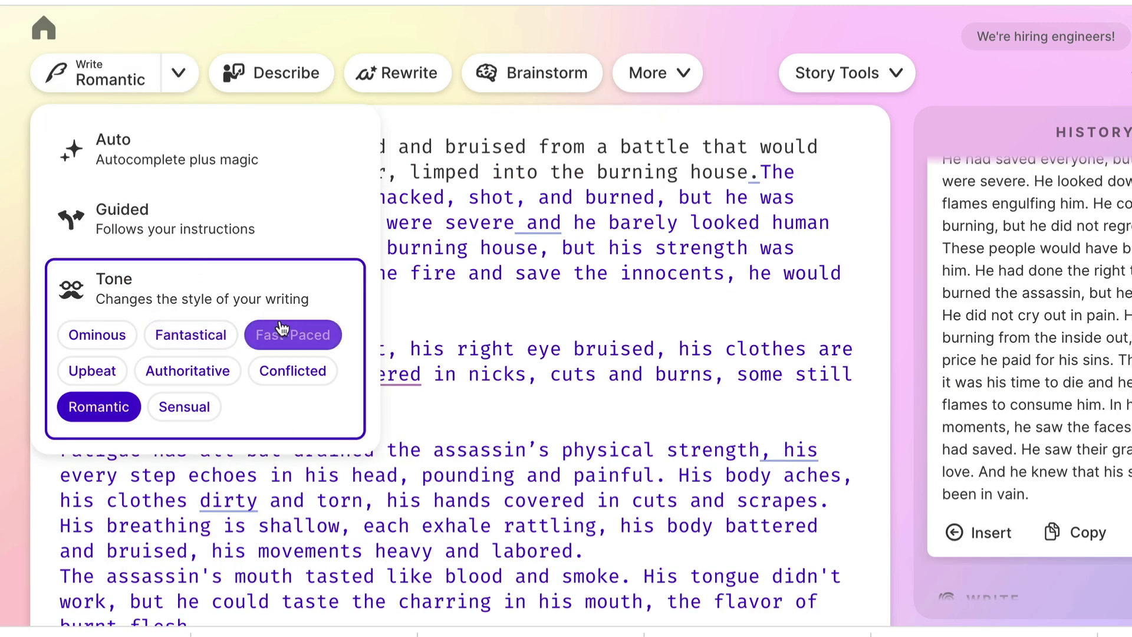
click(429, 291)
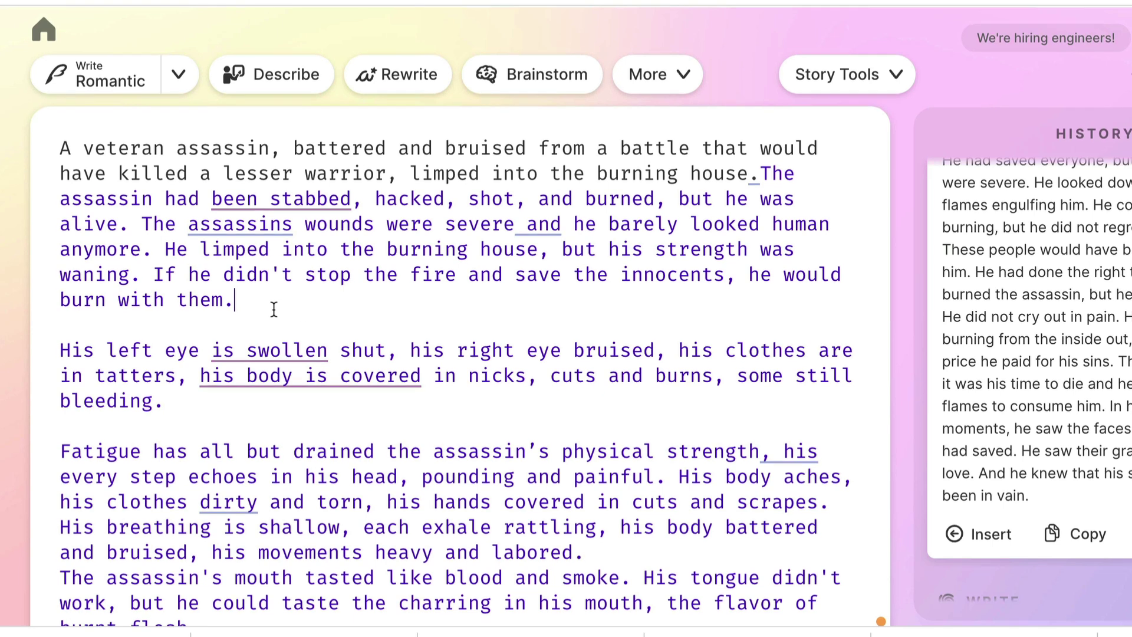
- Rewrite the story's opening paragraph with the custom instruction "be in first person" and compare the resulting versions
drag(260, 303, 53, 147)
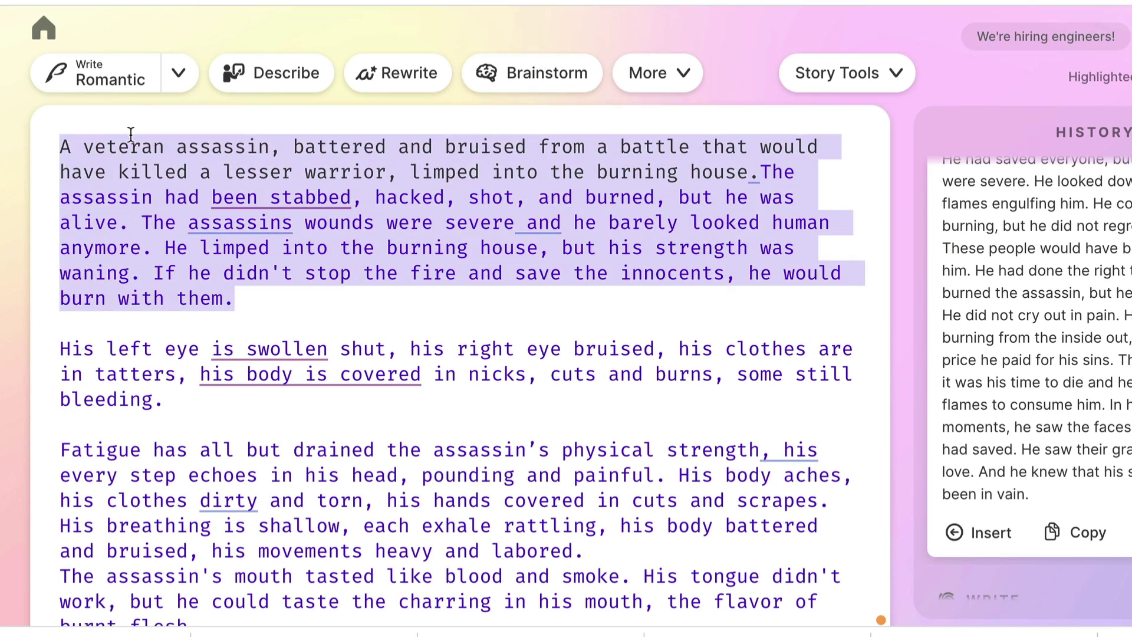
click(411, 82)
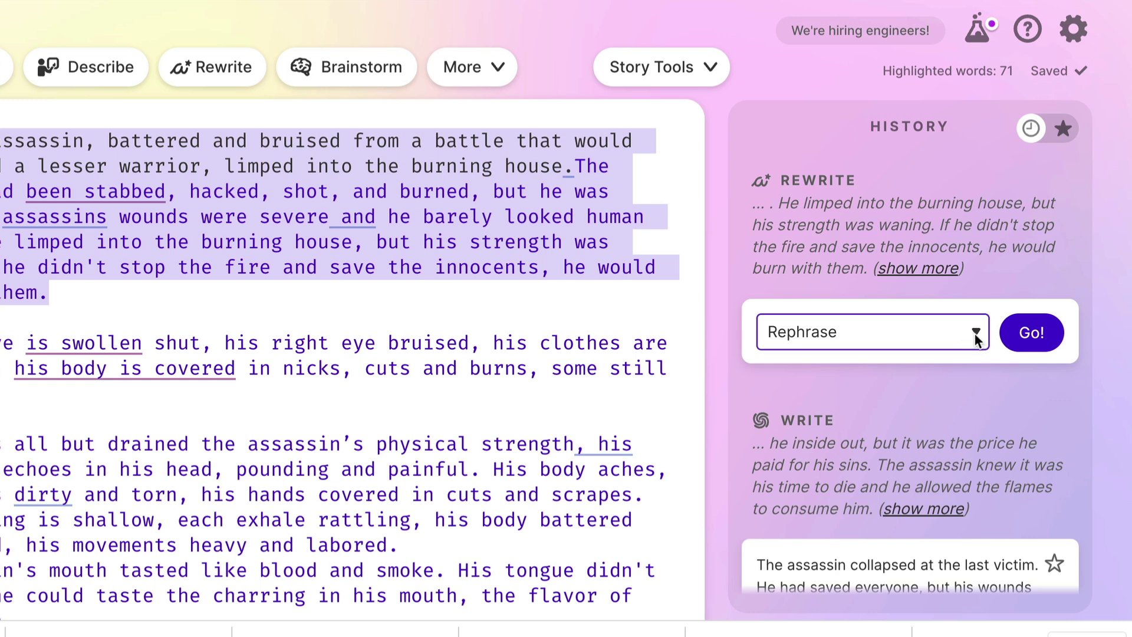
click(975, 340)
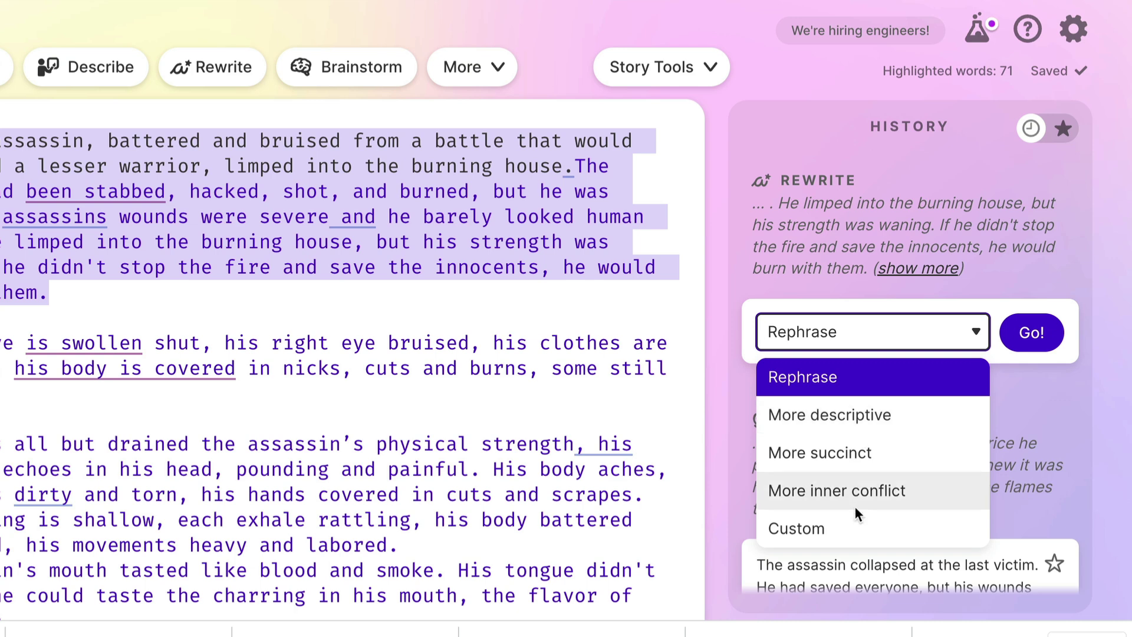
click(854, 526)
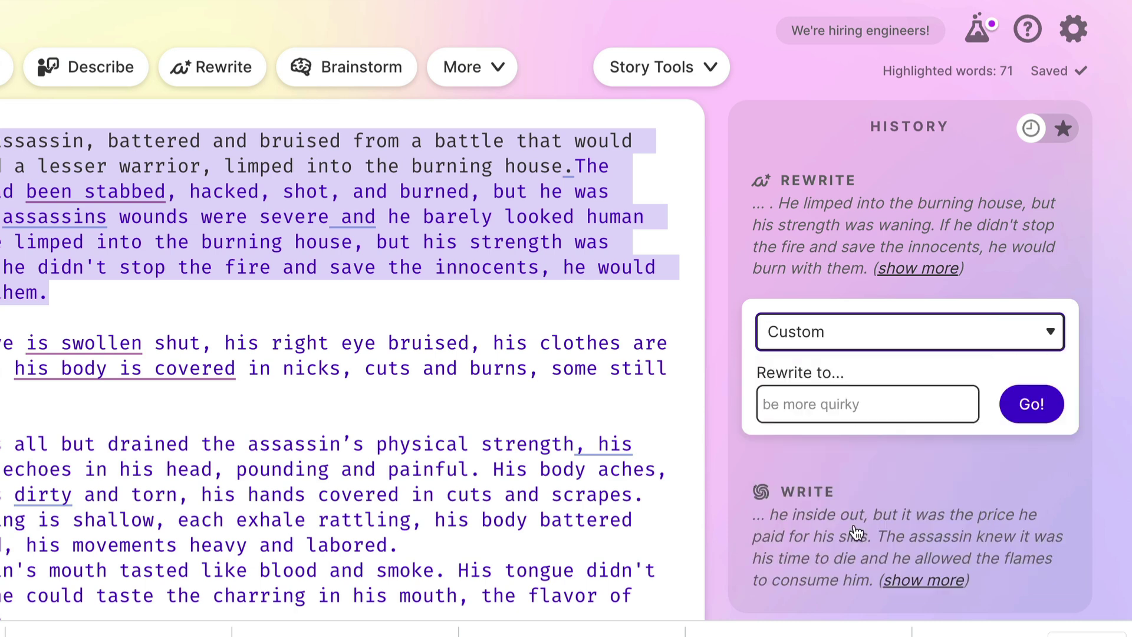
click(823, 406)
text(be in firs)
text(t person)
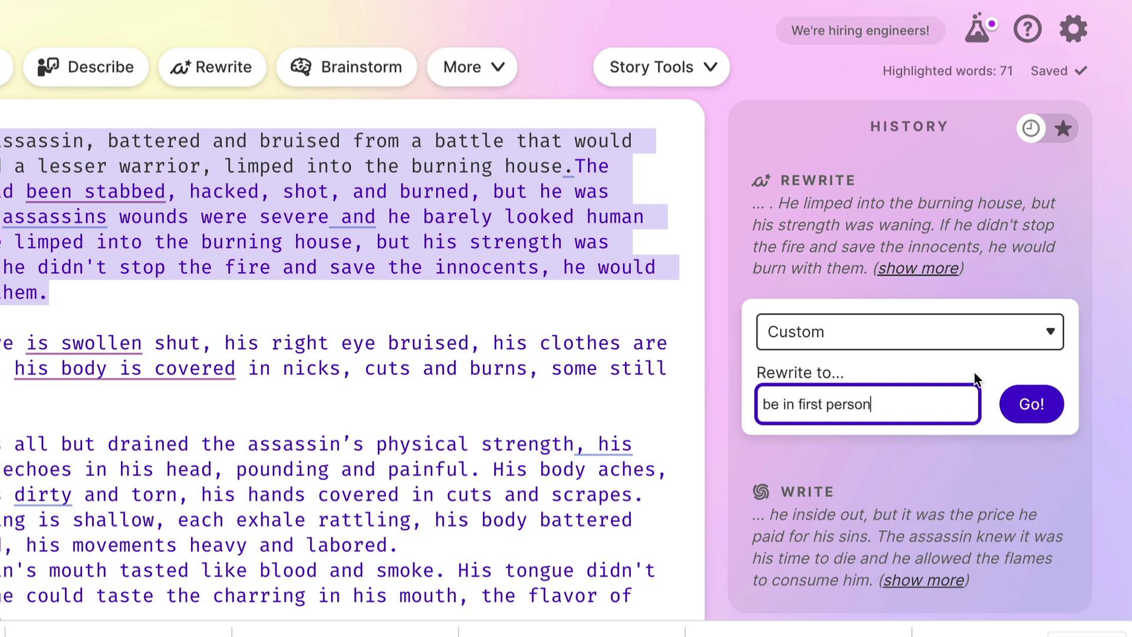
click(1037, 411)
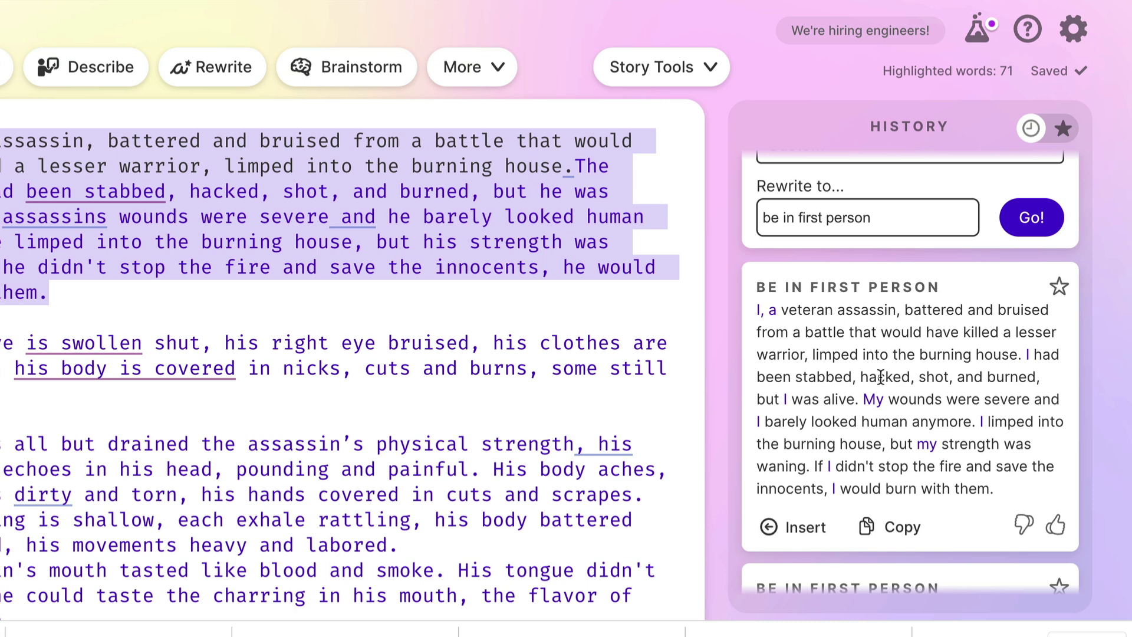
scroll(831, 374, down, 1)
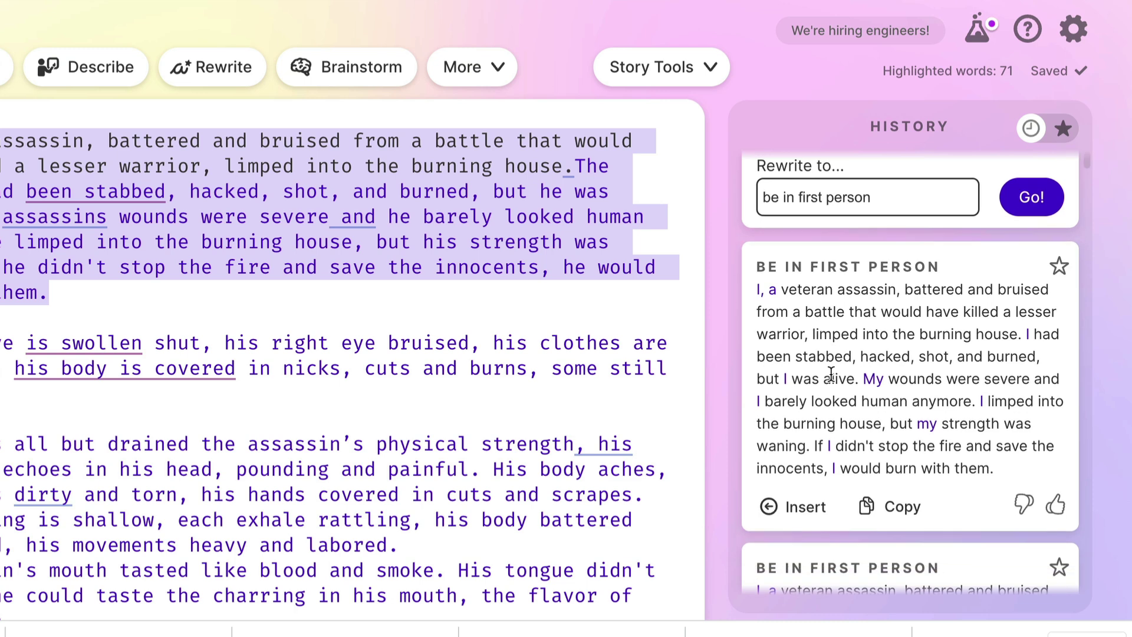
scroll(831, 373, down, 5)
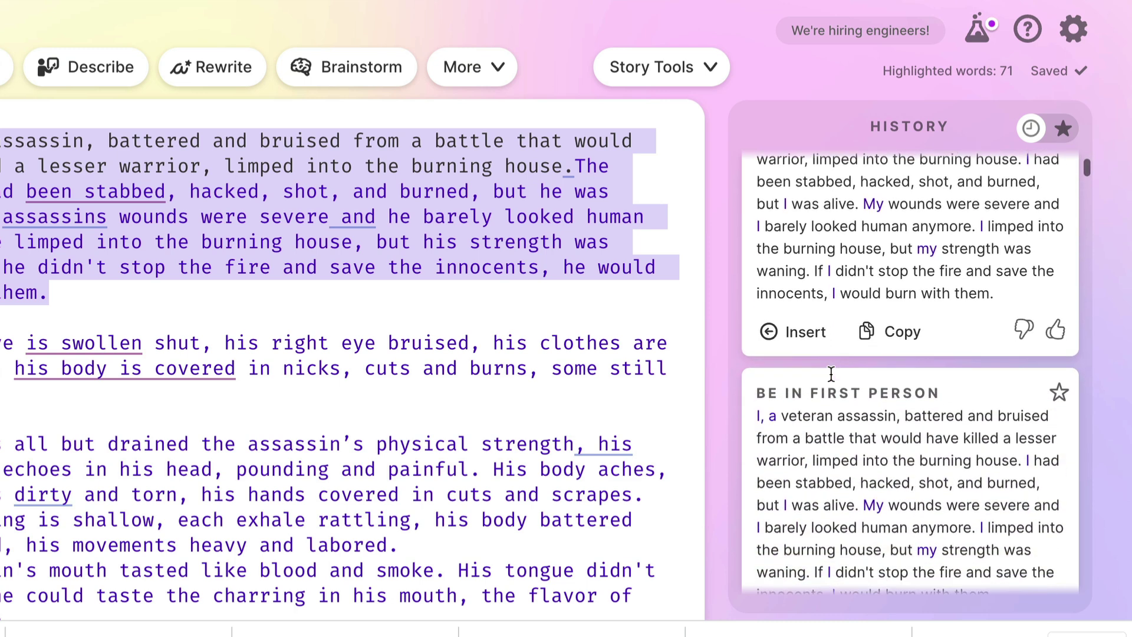
scroll(881, 397, up, 8)
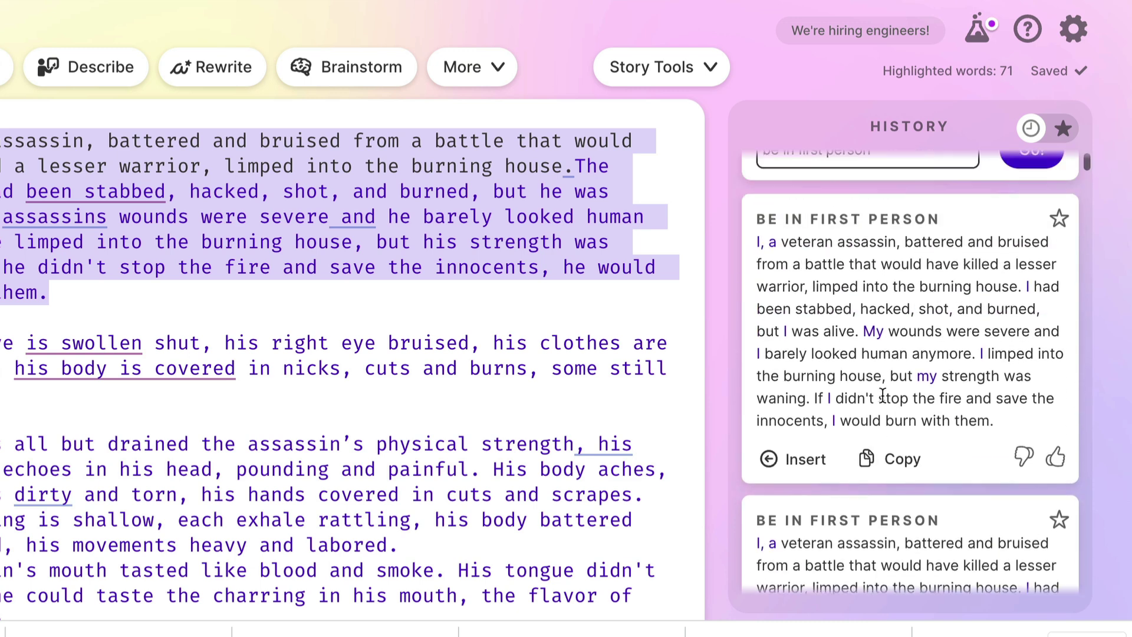
- Rewrite the same opening paragraph with the custom instruction "be more horrific" and look over the new versions
triple_click(882, 400)
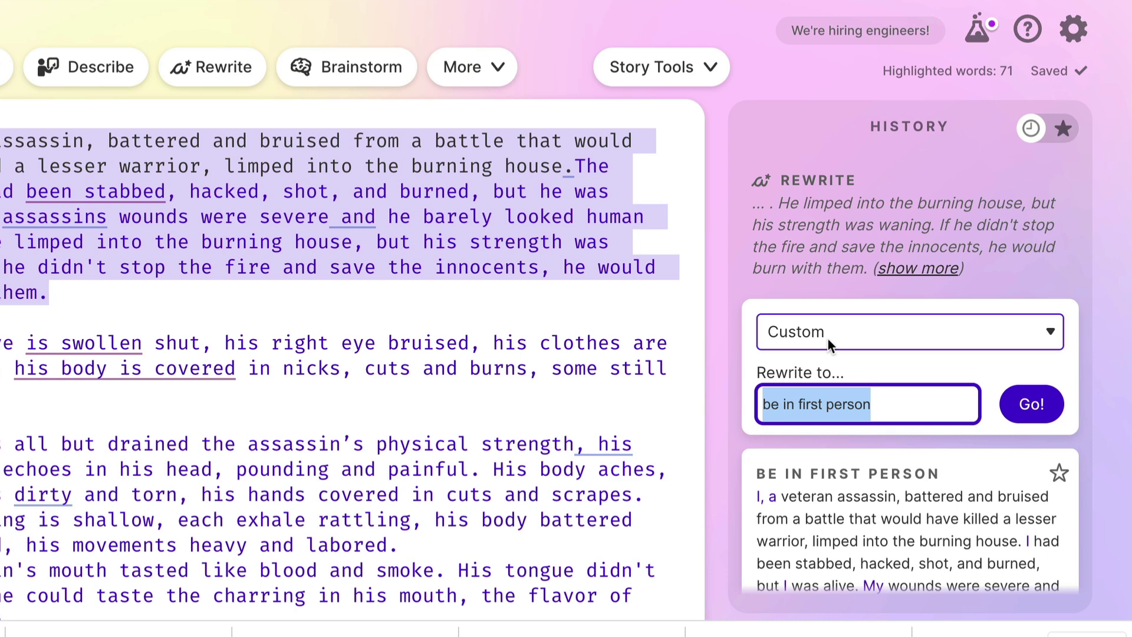
text(be )
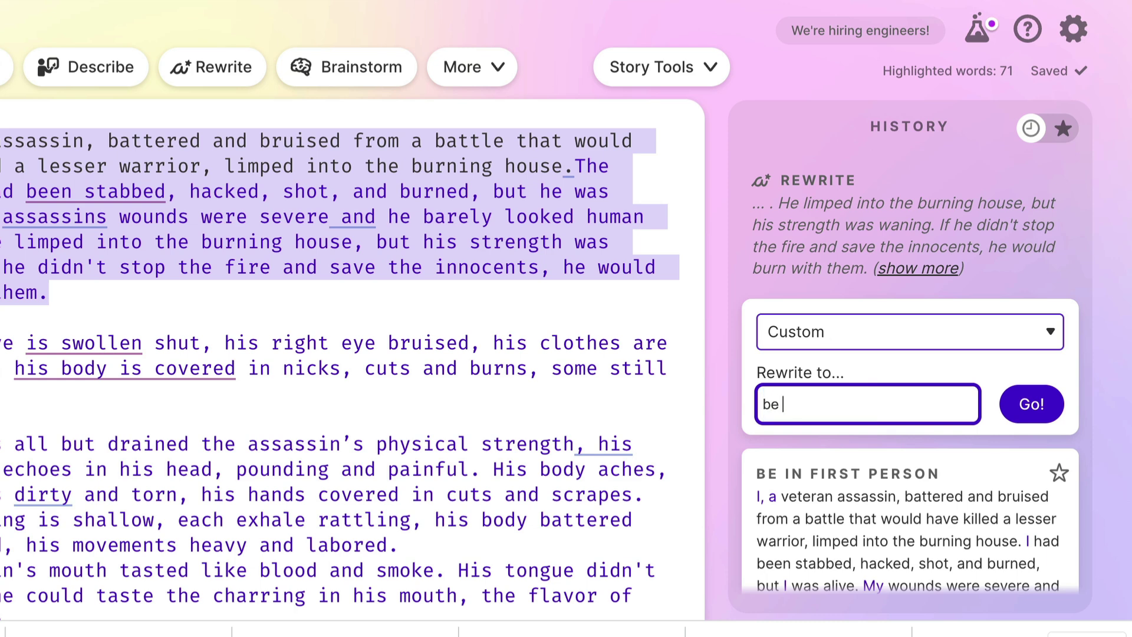
text(more horrific)
click(1031, 403)
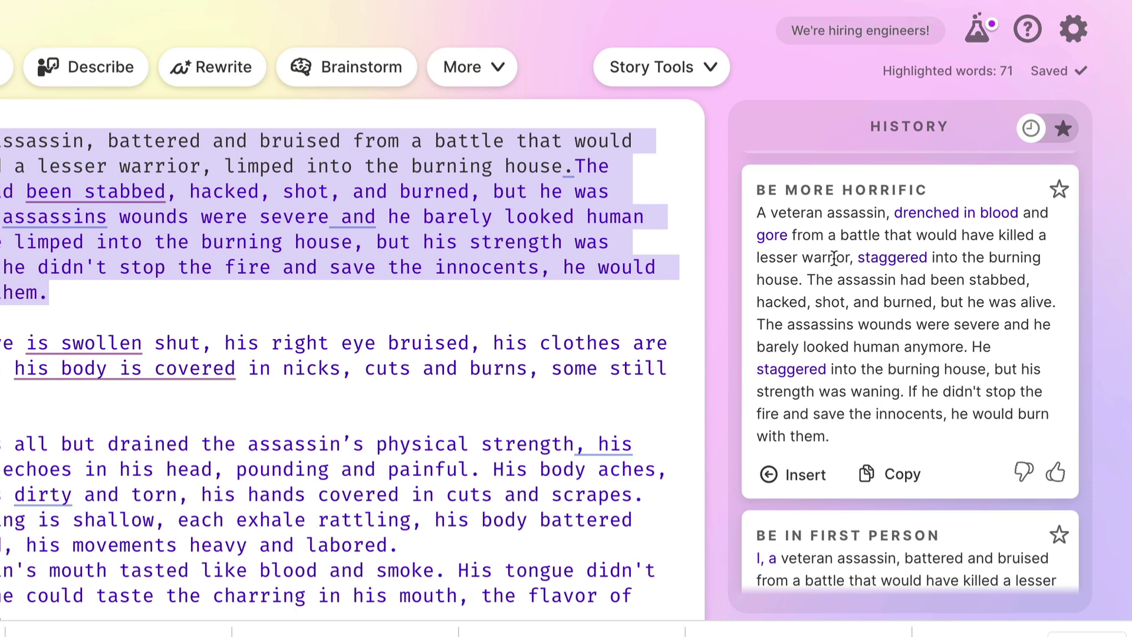
scroll(836, 258, down, 4)
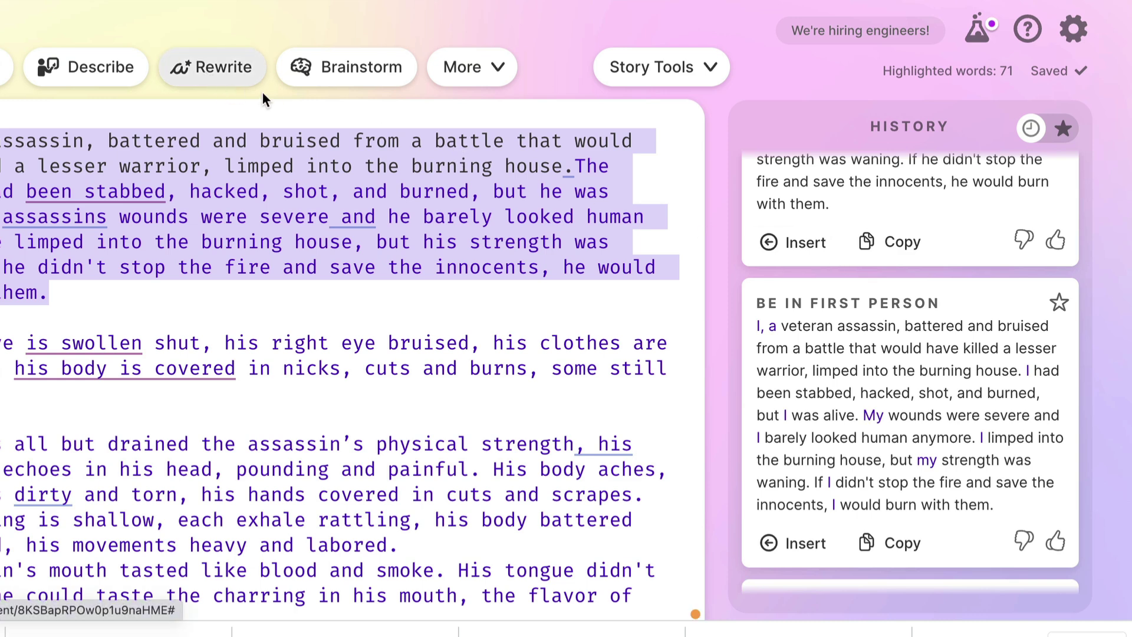
- Separate the veteran assassin opening sentence from the following text with blank lines and generate an Expand result for it
key(Return)
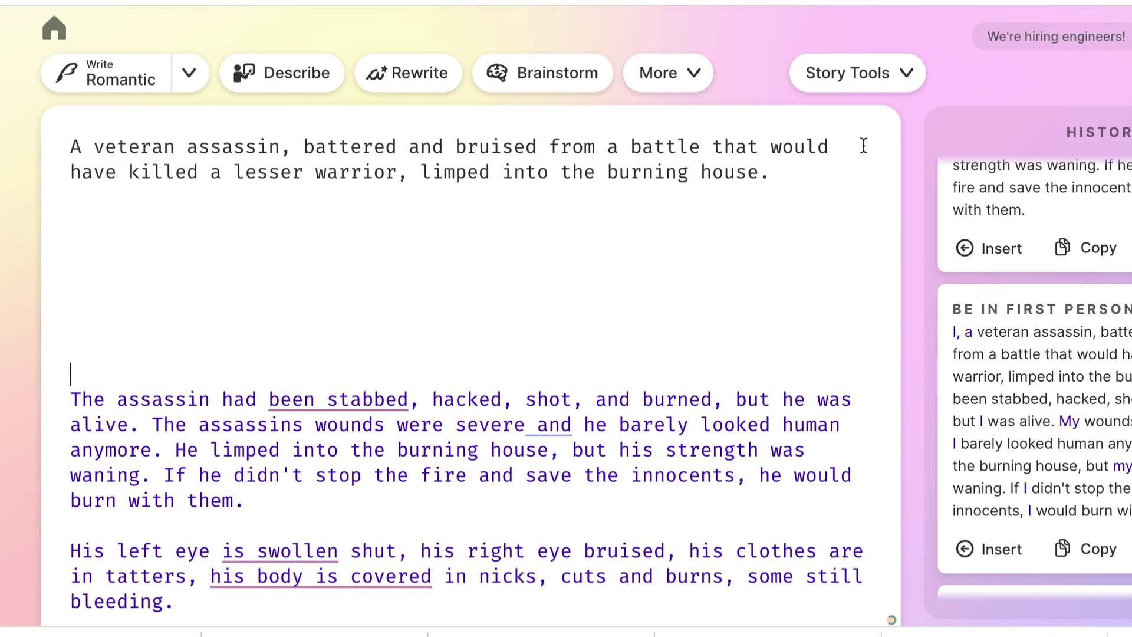
drag(618, 168, 0, 153)
drag(194, 159, 63, 144)
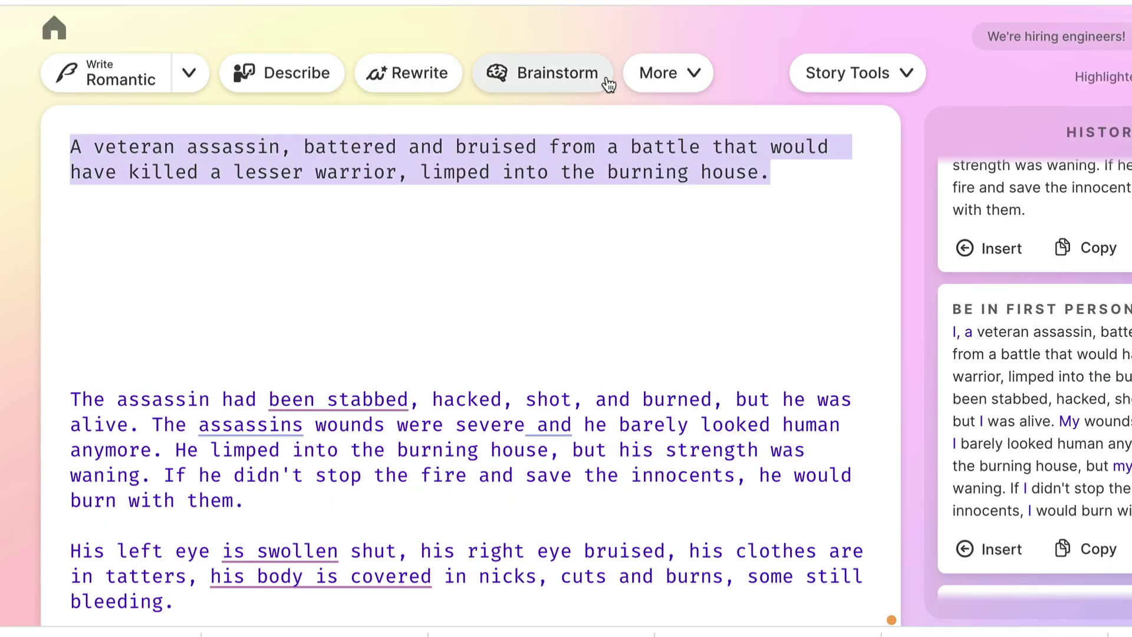
click(656, 75)
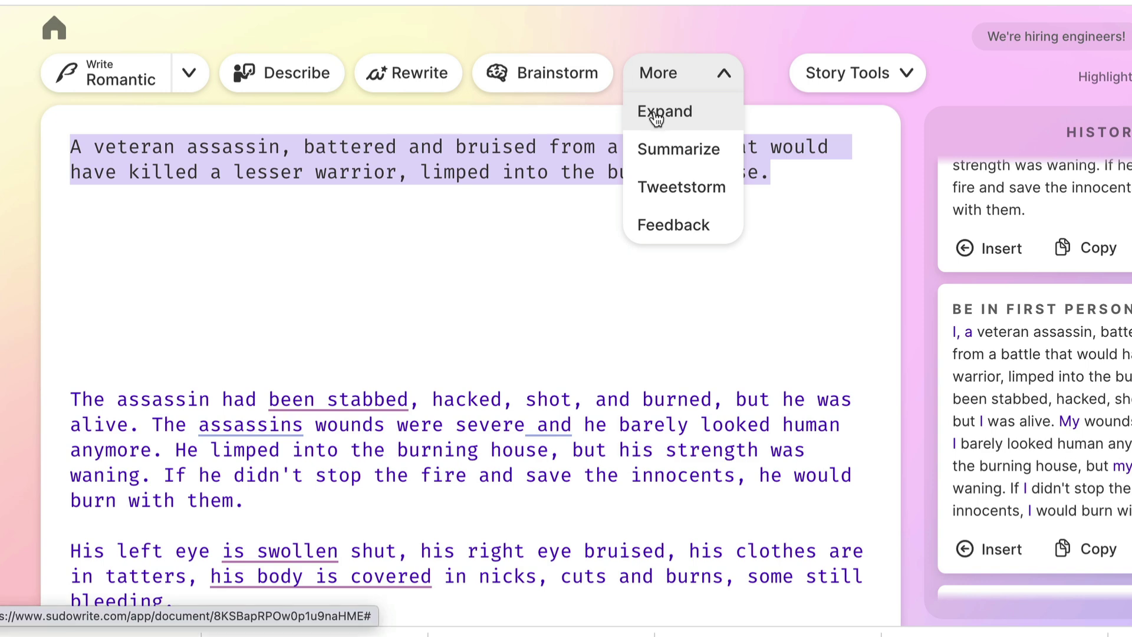
click(656, 118)
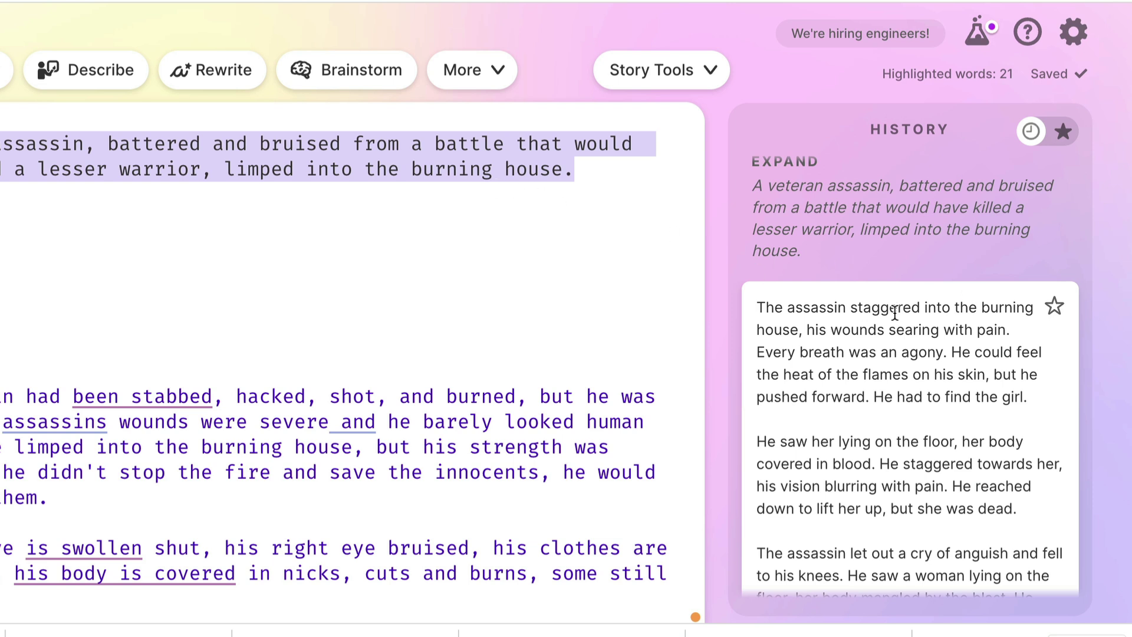
- Read through the expanded version of the opening sentence and insert it into the story
scroll(911, 433, down, 3)
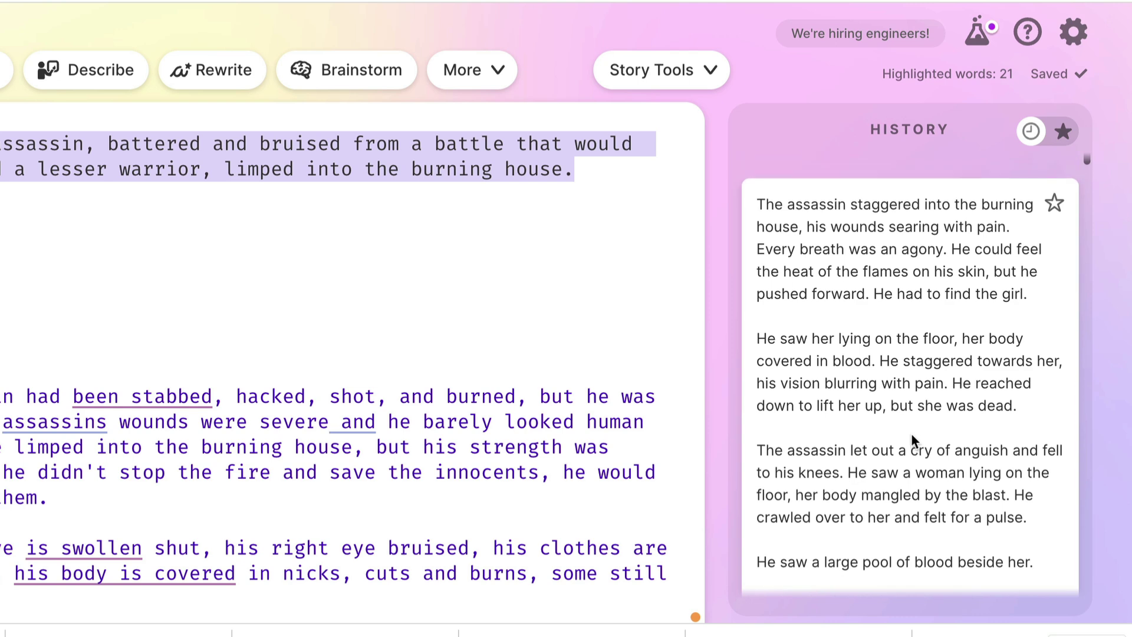
scroll(910, 432, down, 1)
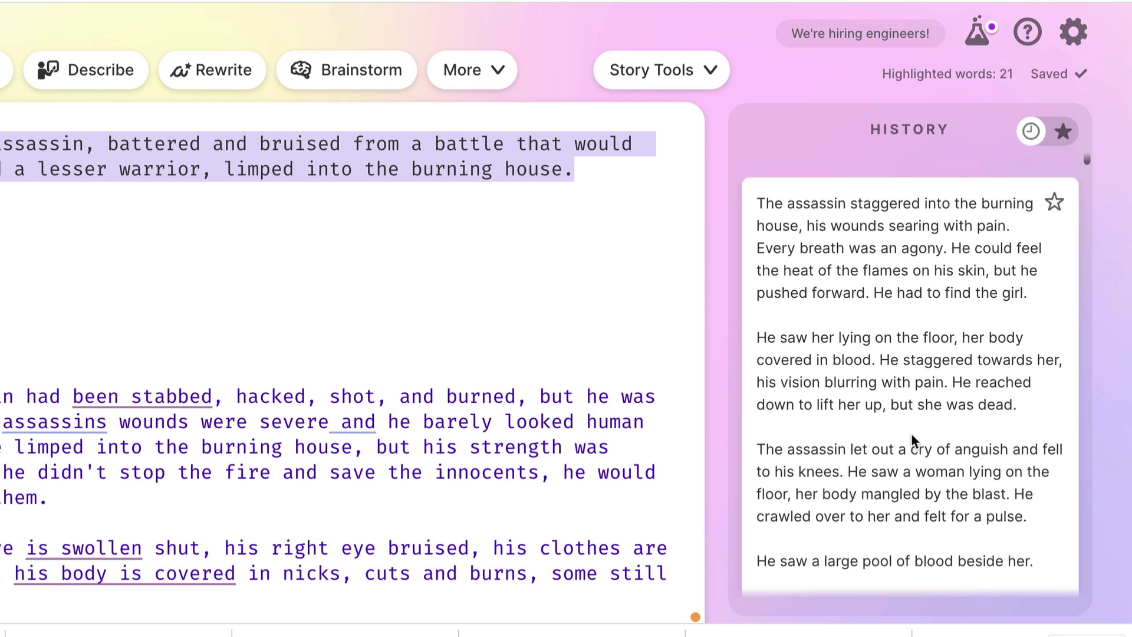
scroll(911, 433, up, 1)
scroll(910, 432, down, 5)
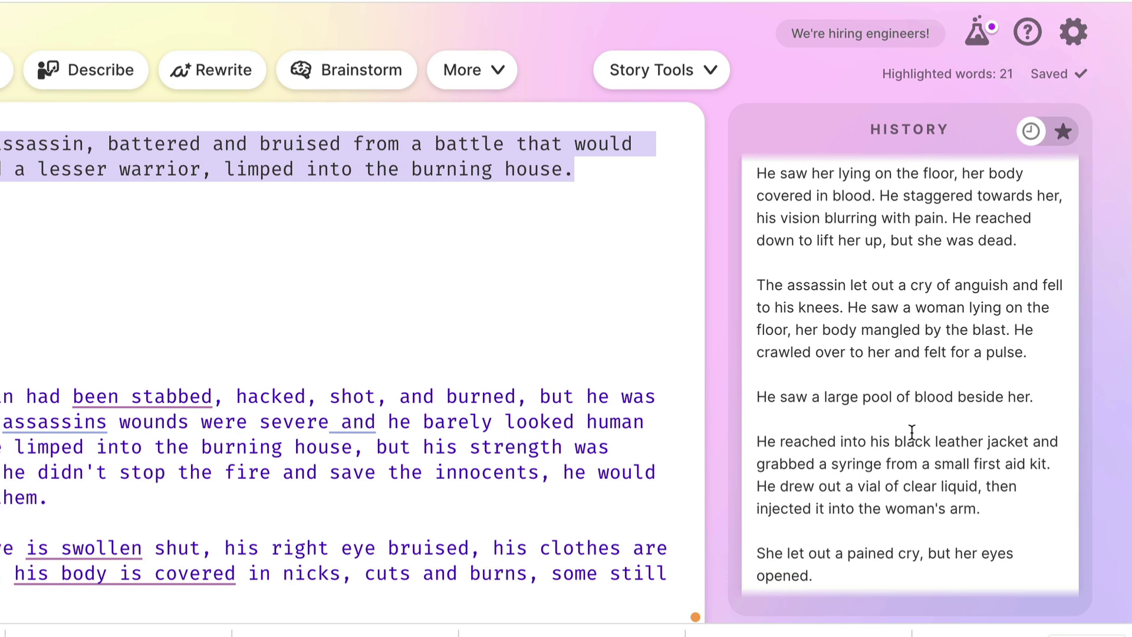
scroll(911, 432, down, 8)
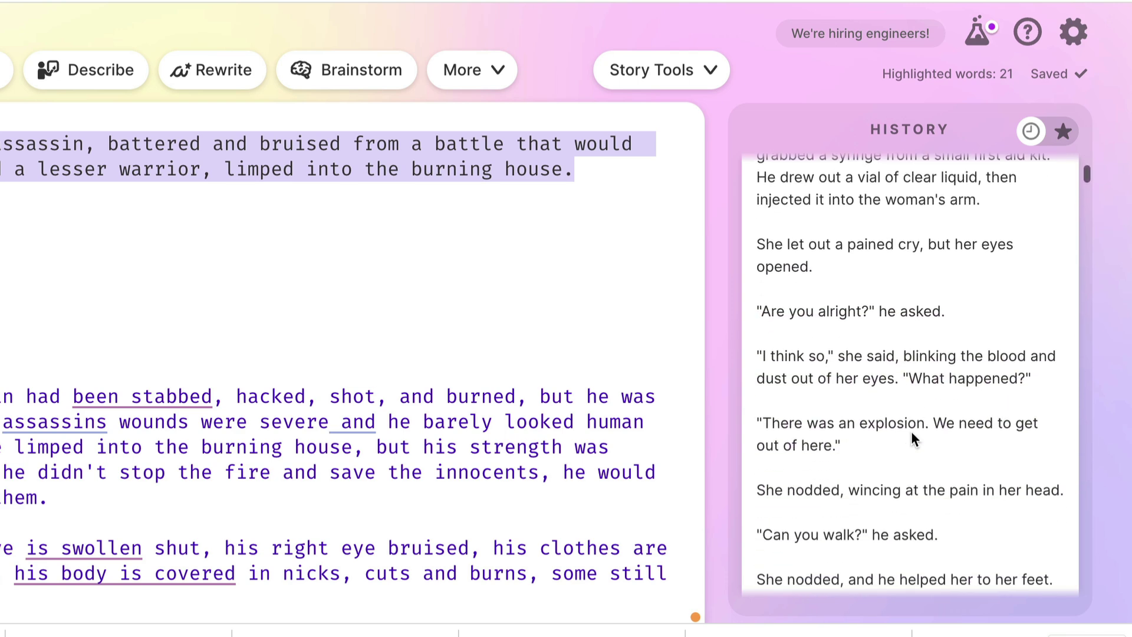
scroll(912, 433, up, 10)
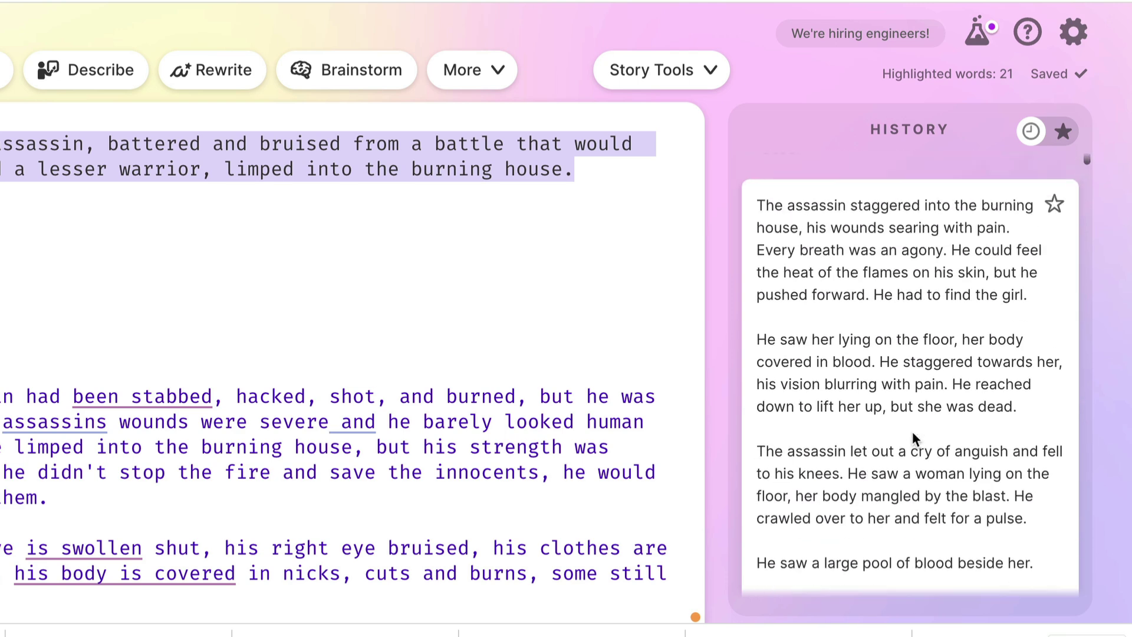
scroll(911, 433, down, 1)
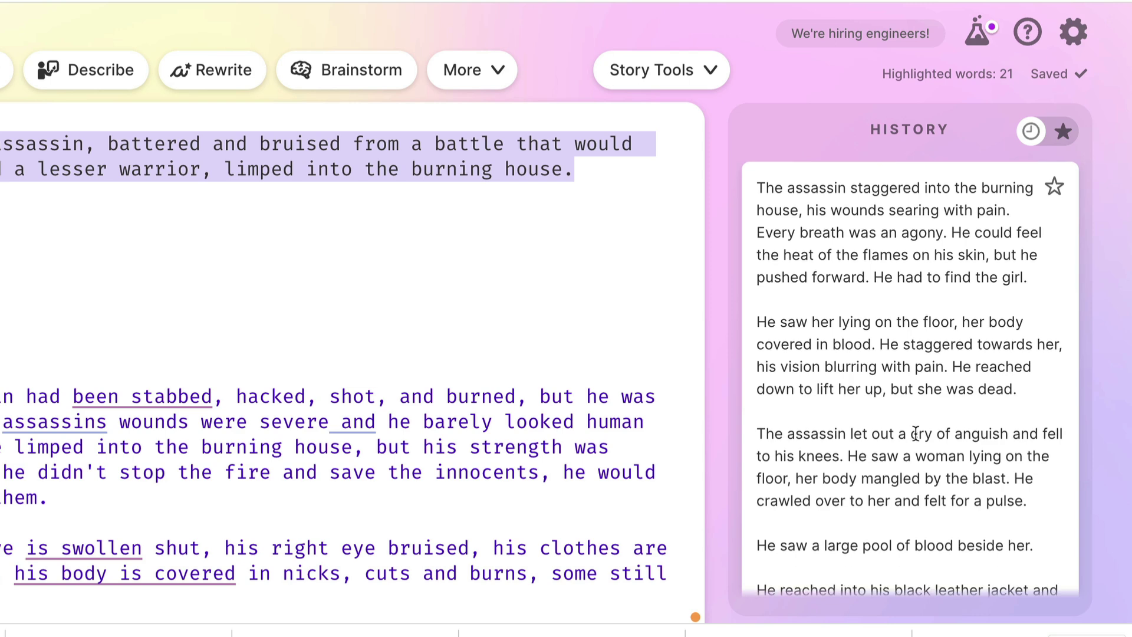
scroll(915, 432, down, 4)
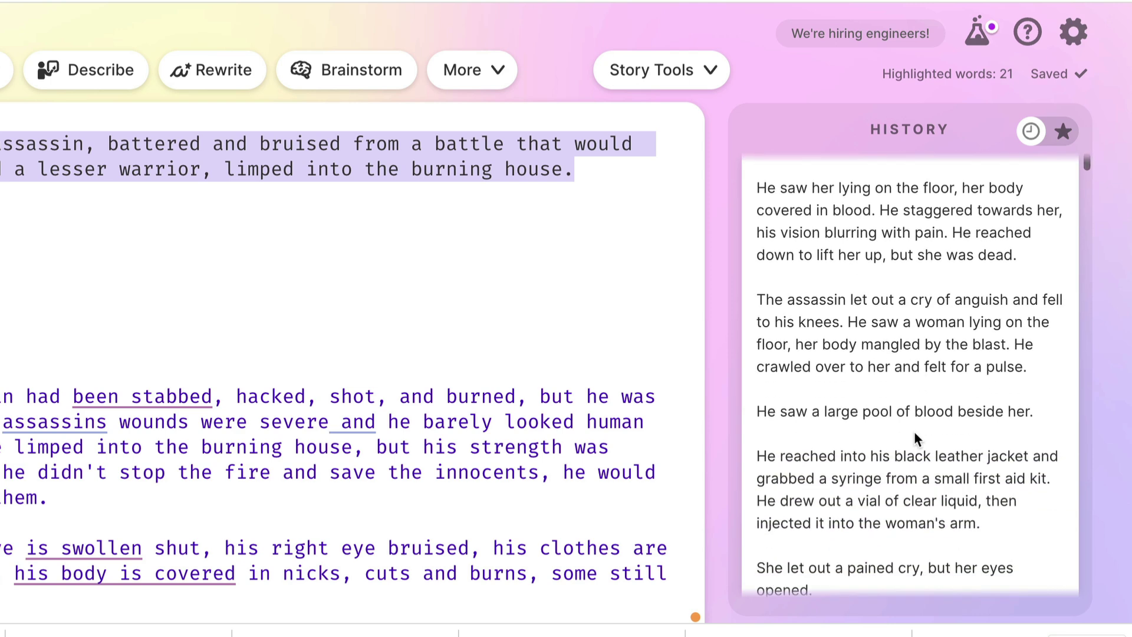
scroll(915, 436, down, 12)
scroll(914, 436, down, 10)
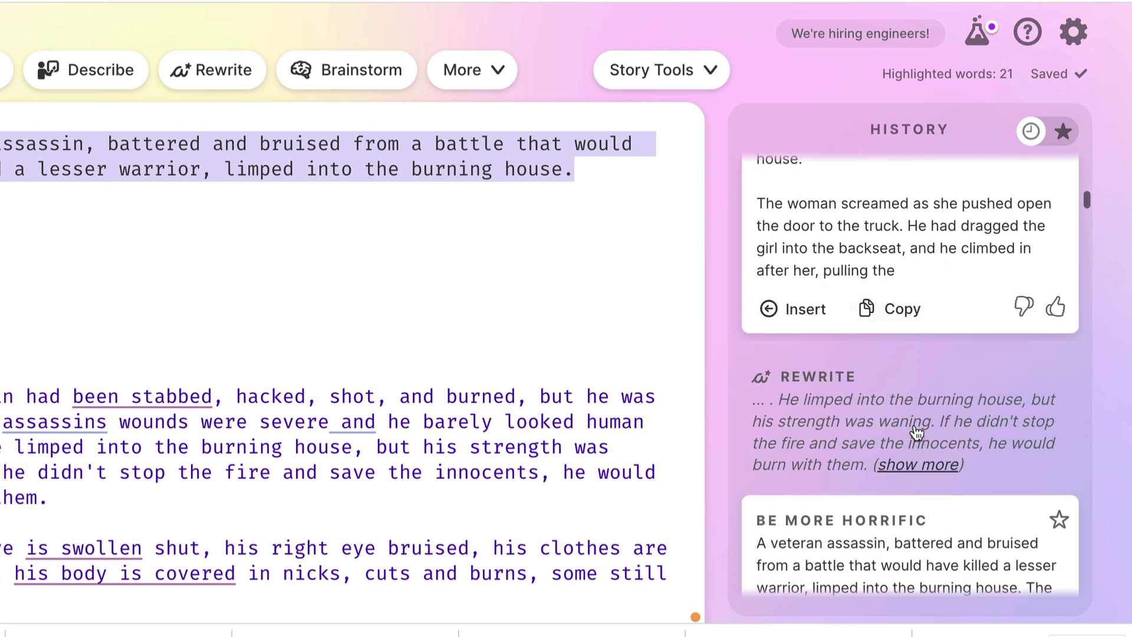
click(787, 311)
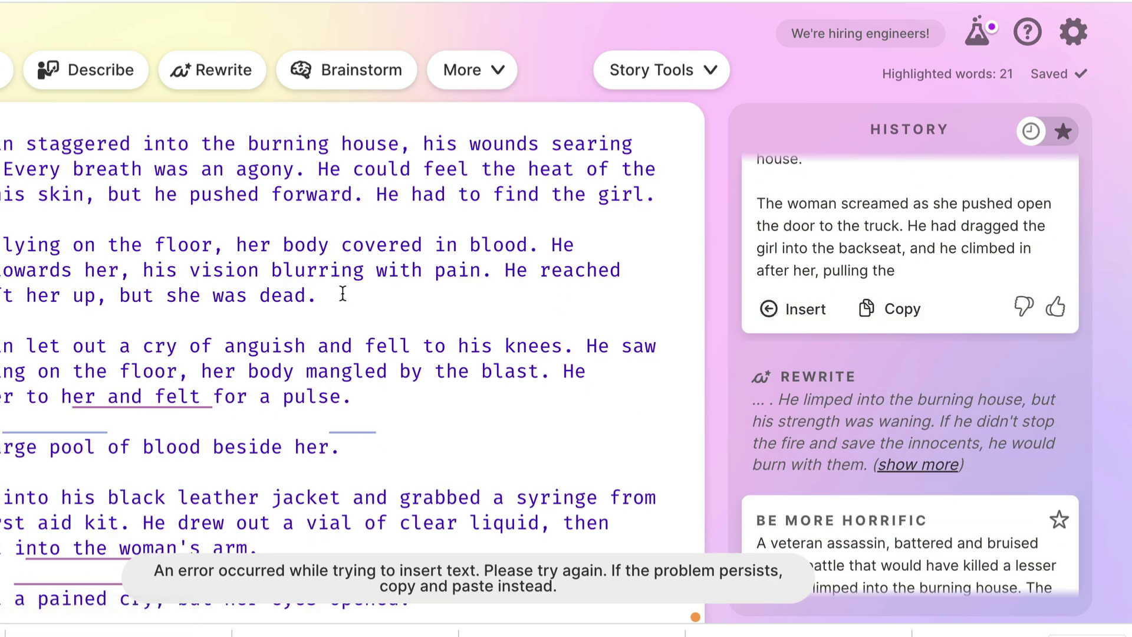
- Check the inserted expansion, generate a Tweetstorm from the story and read through its tweets
scroll(357, 293, down, 6)
scroll(357, 293, down, 5)
scroll(465, 189, up, 10)
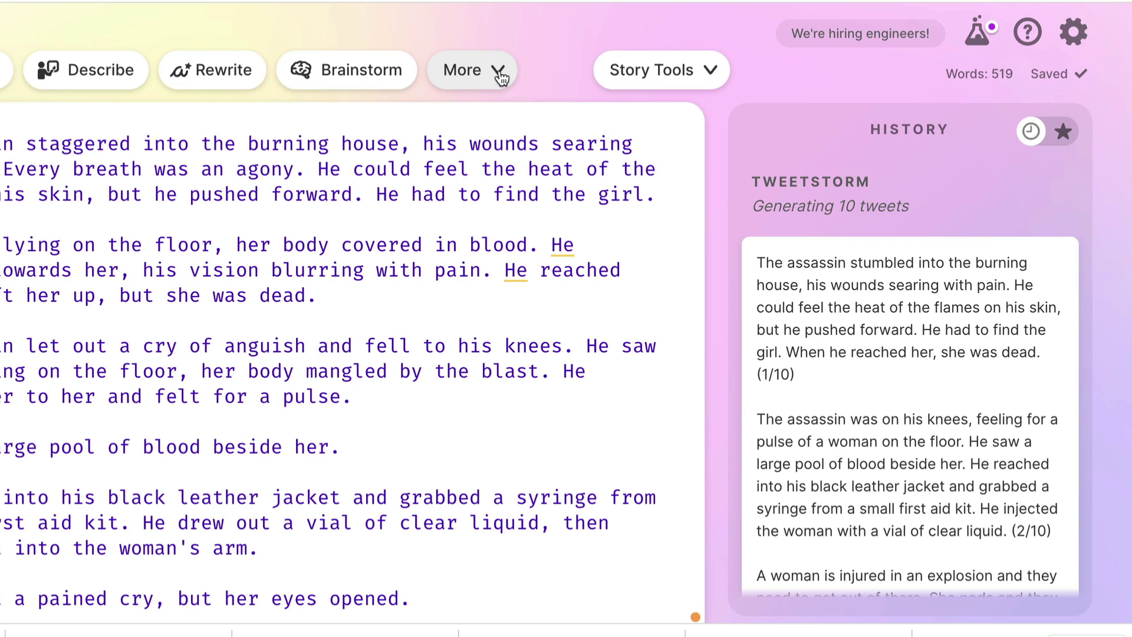
scroll(895, 293, down, 1)
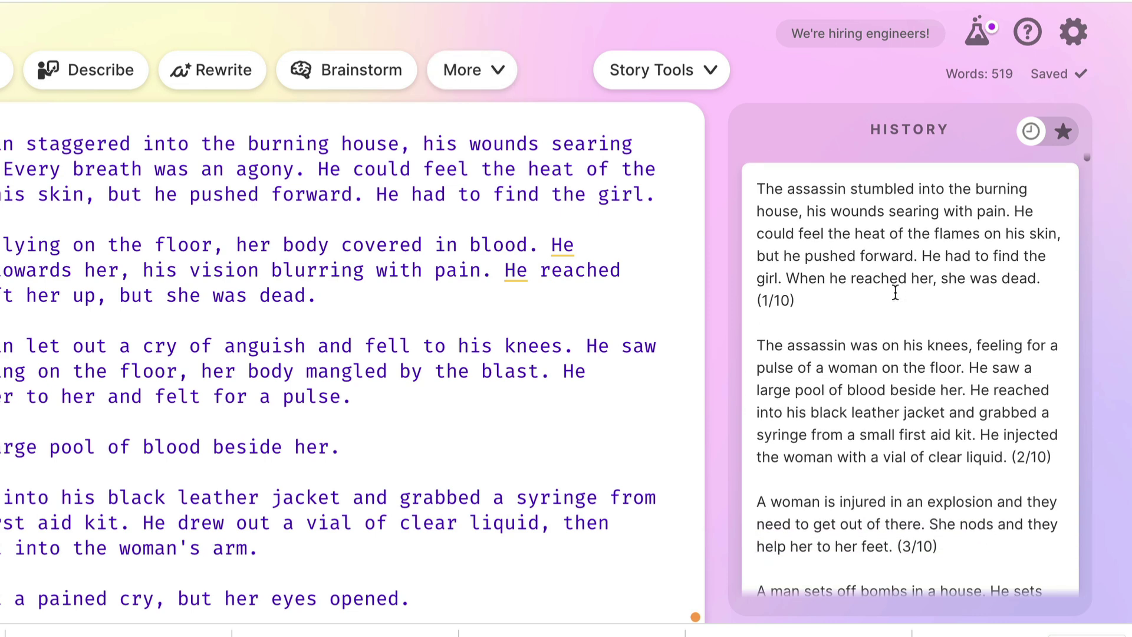
scroll(855, 277, down, 3)
scroll(852, 289, down, 6)
scroll(849, 282, down, 6)
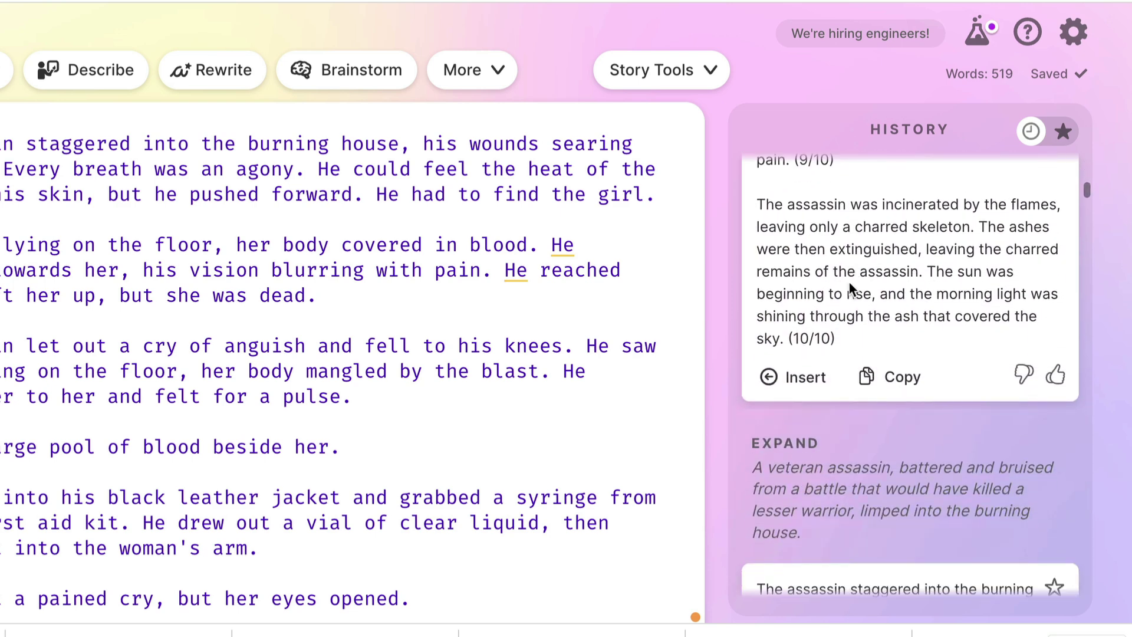
- Generate Feedback on the story and read the Sudoreader comments
scroll(849, 282, up, 15)
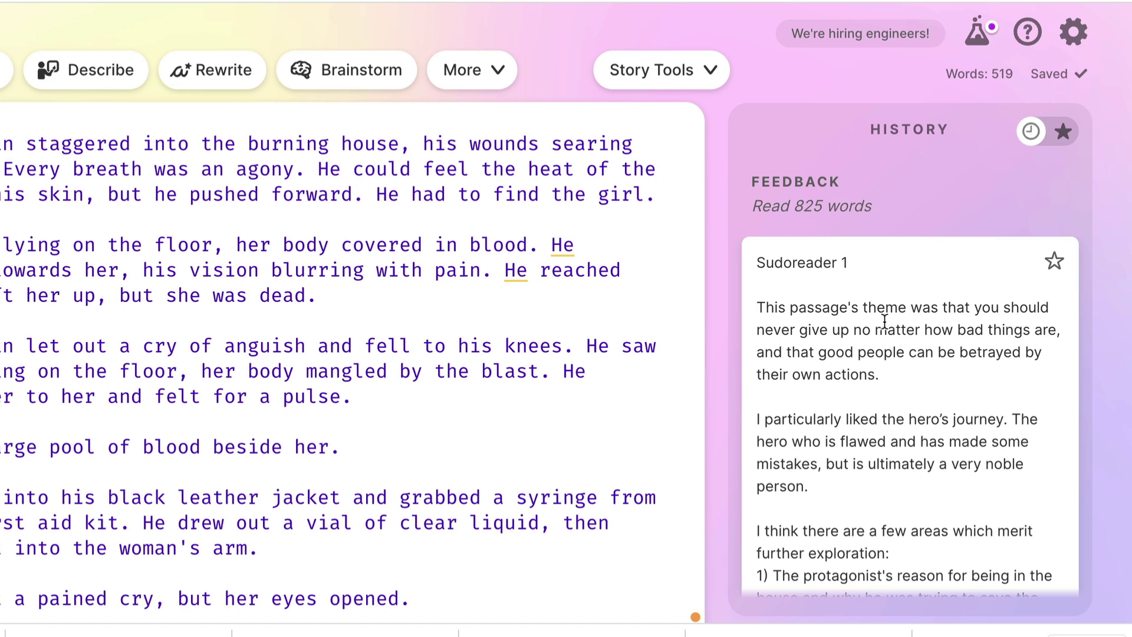
scroll(884, 321, down, 4)
scroll(884, 321, down, 8)
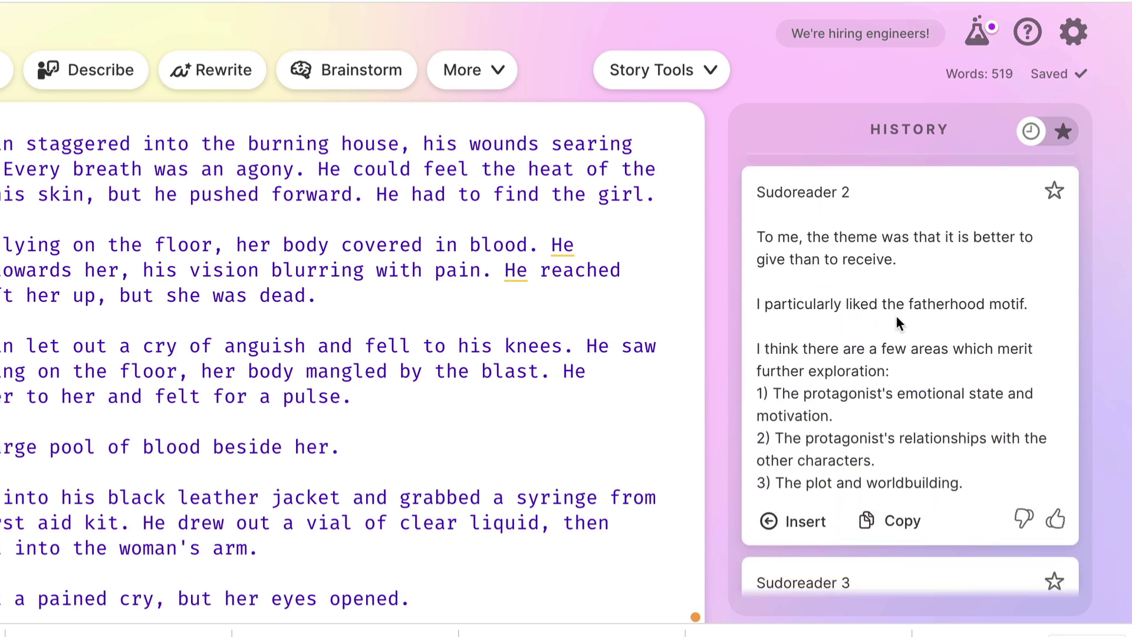
scroll(908, 310, up, 10)
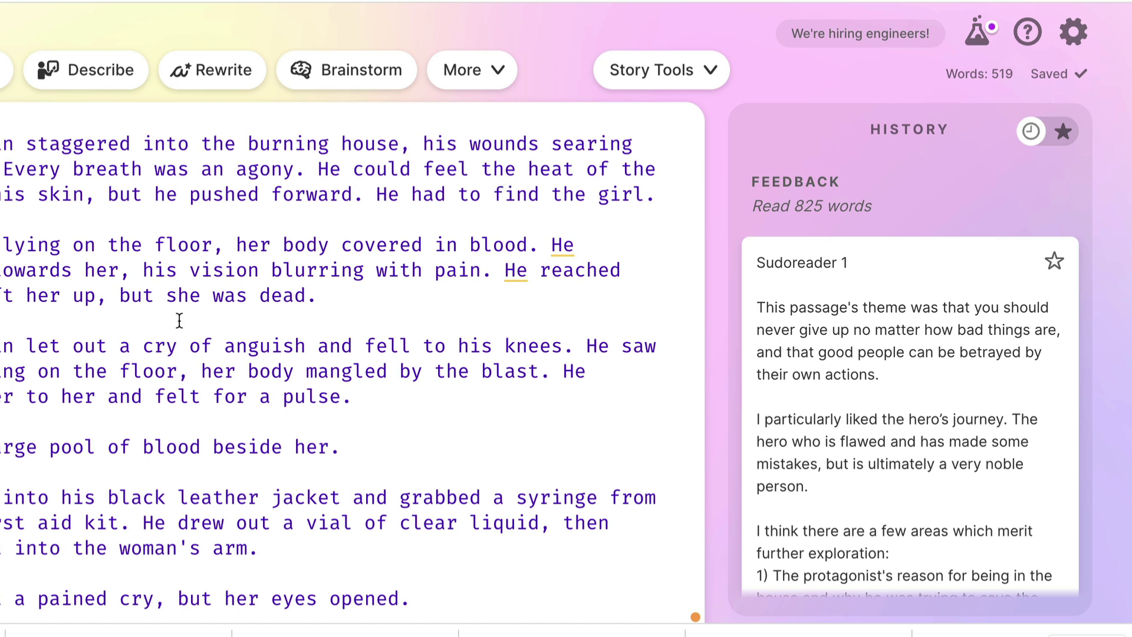
- Start a Characters brainstorm using the sample prompt about love interests for a protagonist who's just won the lottery, set in Boston
click(363, 75)
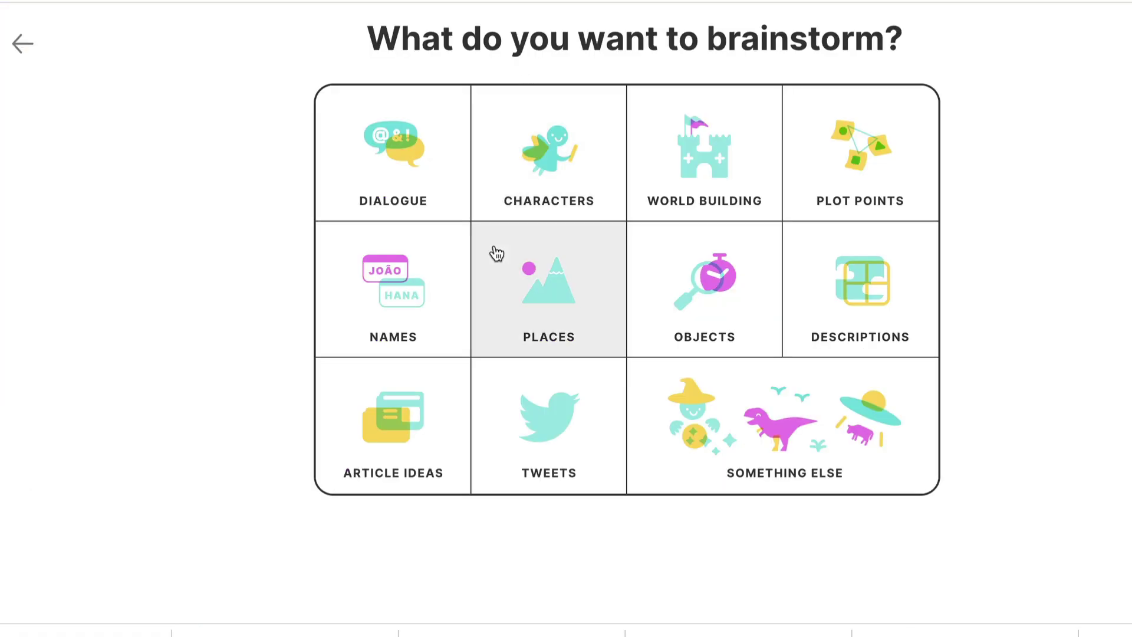
click(512, 171)
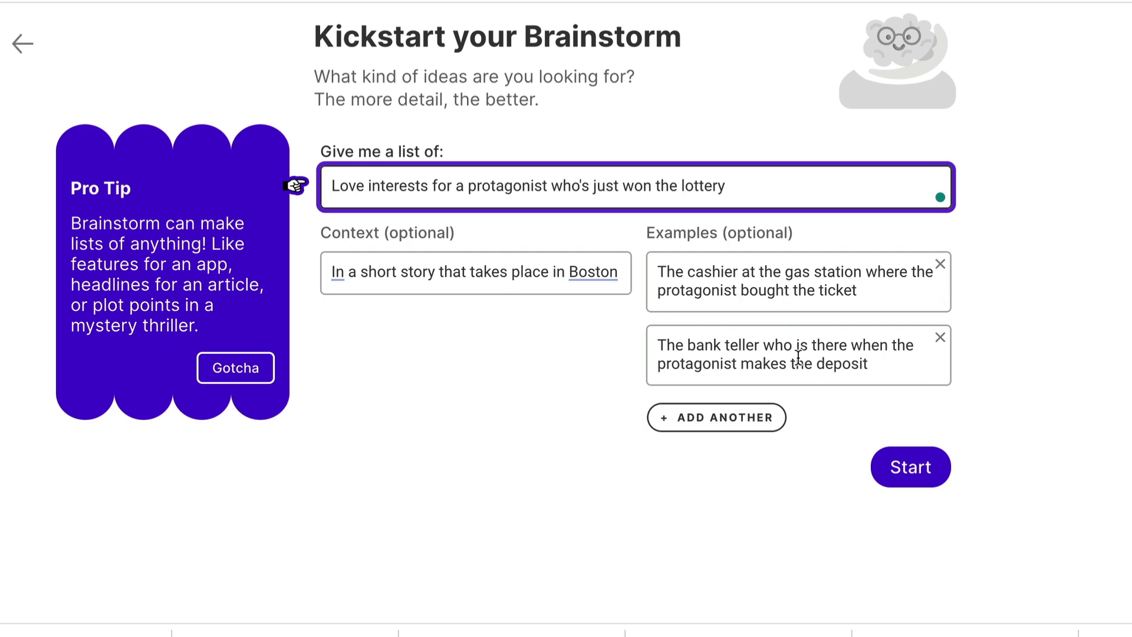
click(923, 478)
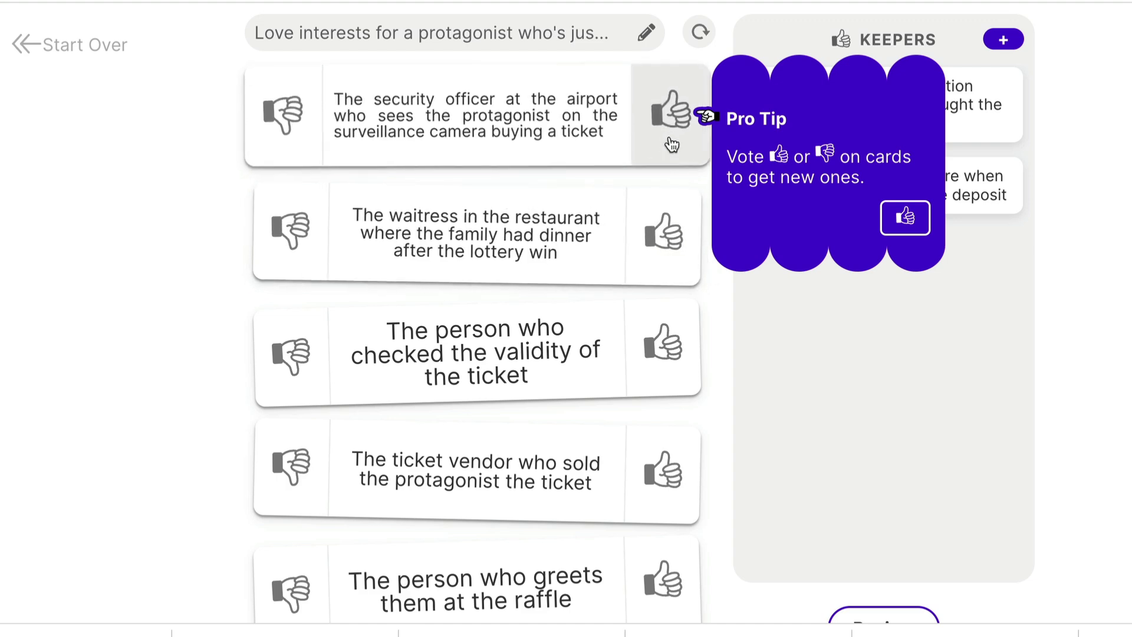
- Keep the idea about the airport security officer who sees the protagonist on the surveillance camera, and return to the story
click(675, 118)
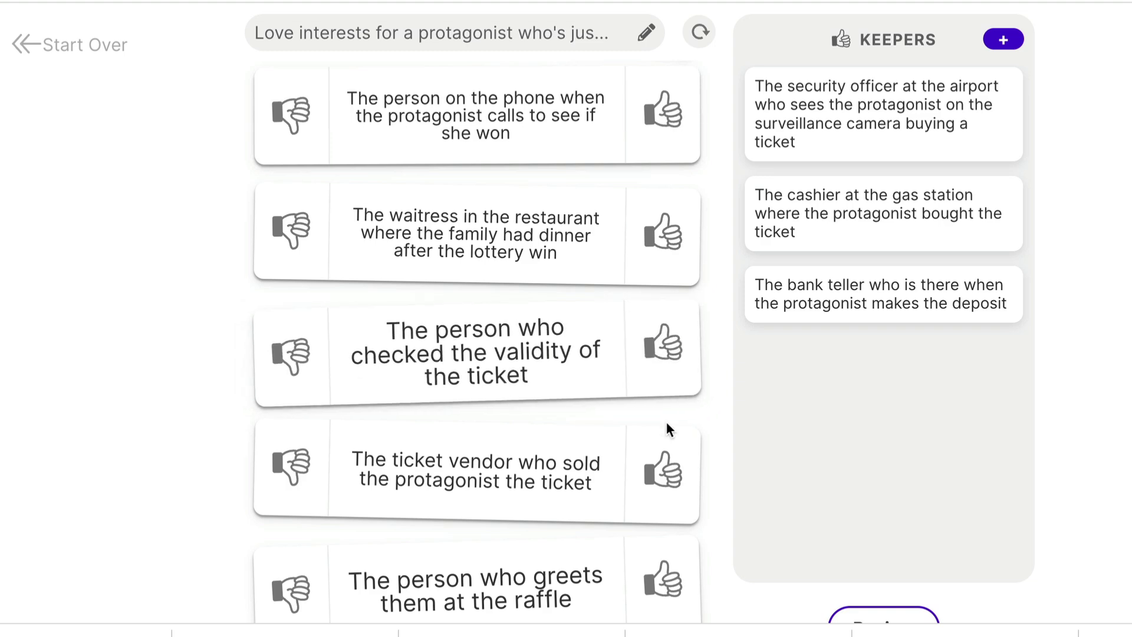
scroll(667, 421, down, 1)
click(670, 541)
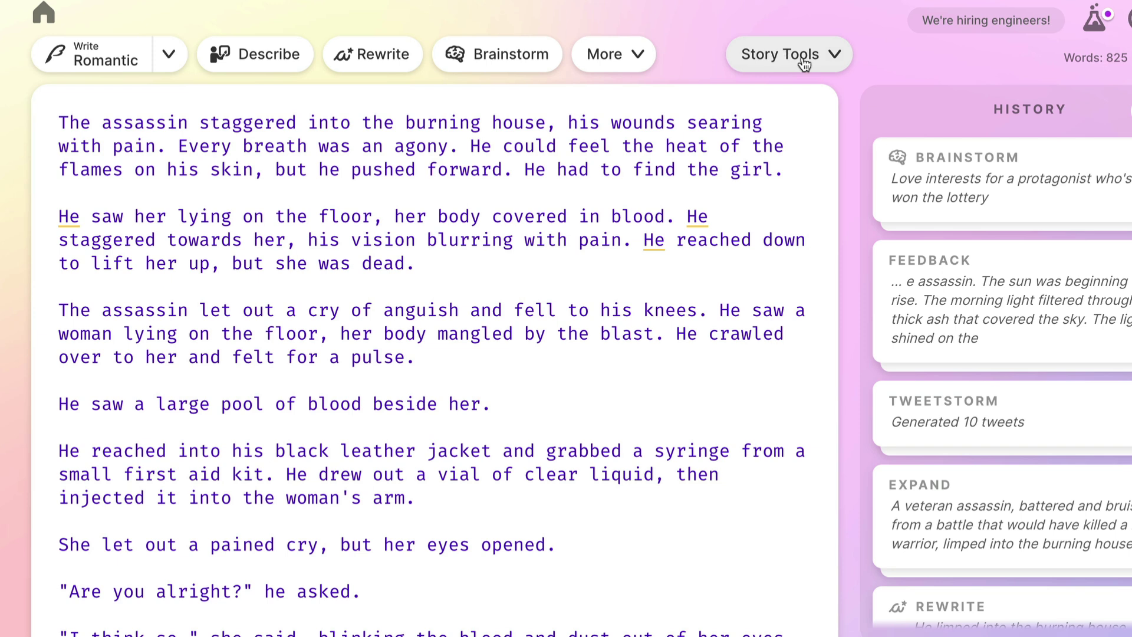
- View the available Story Tools without starting one
click(807, 58)
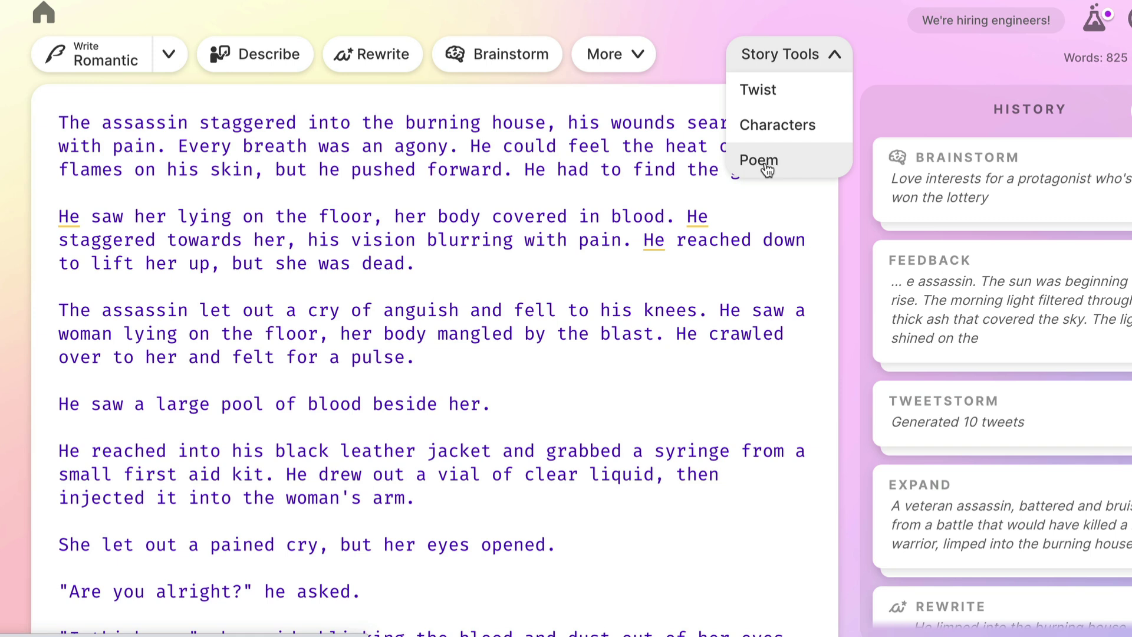
click(652, 170)
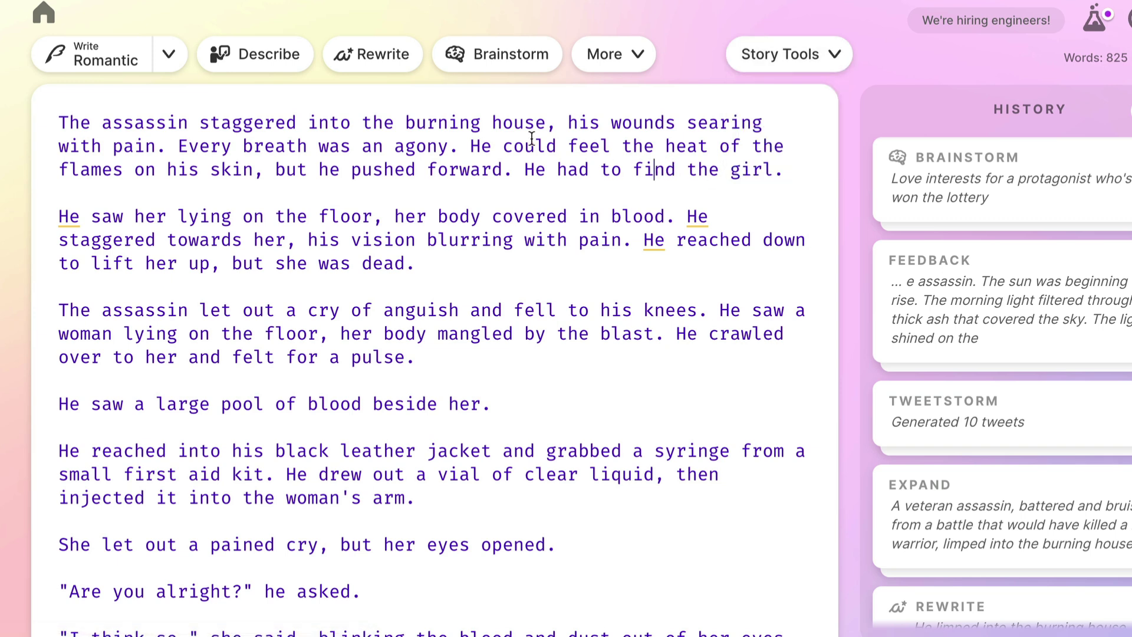
- Generate descriptions of "burning house" in the opening sentence with Describe and read the sight, smell and sound suggestions
drag(547, 122, 402, 121)
click(263, 59)
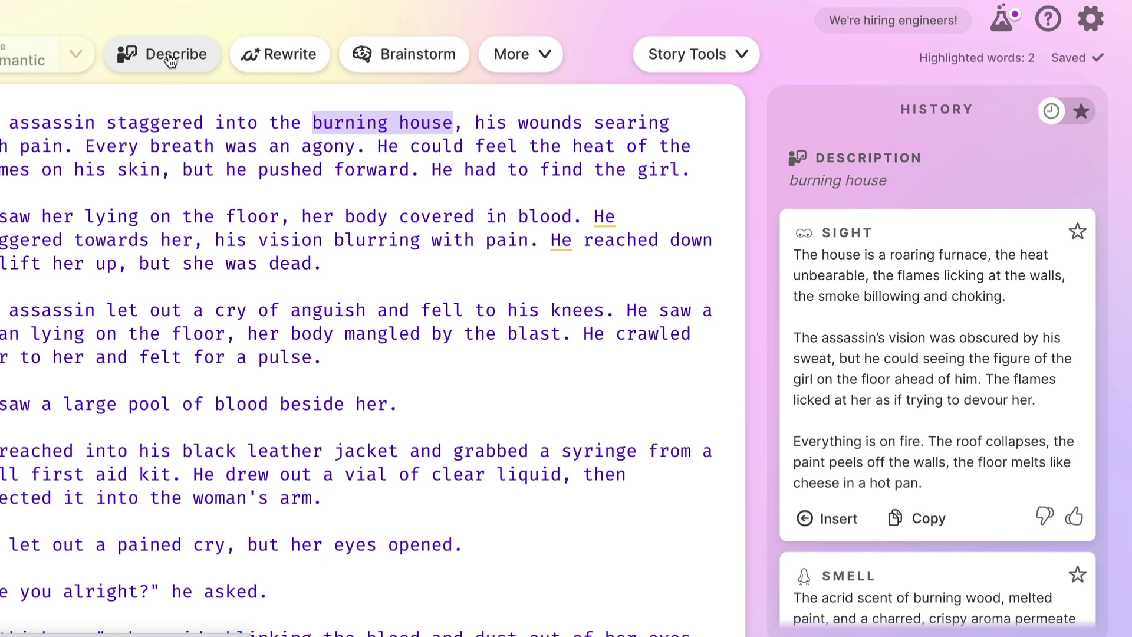
scroll(854, 298, down, 1)
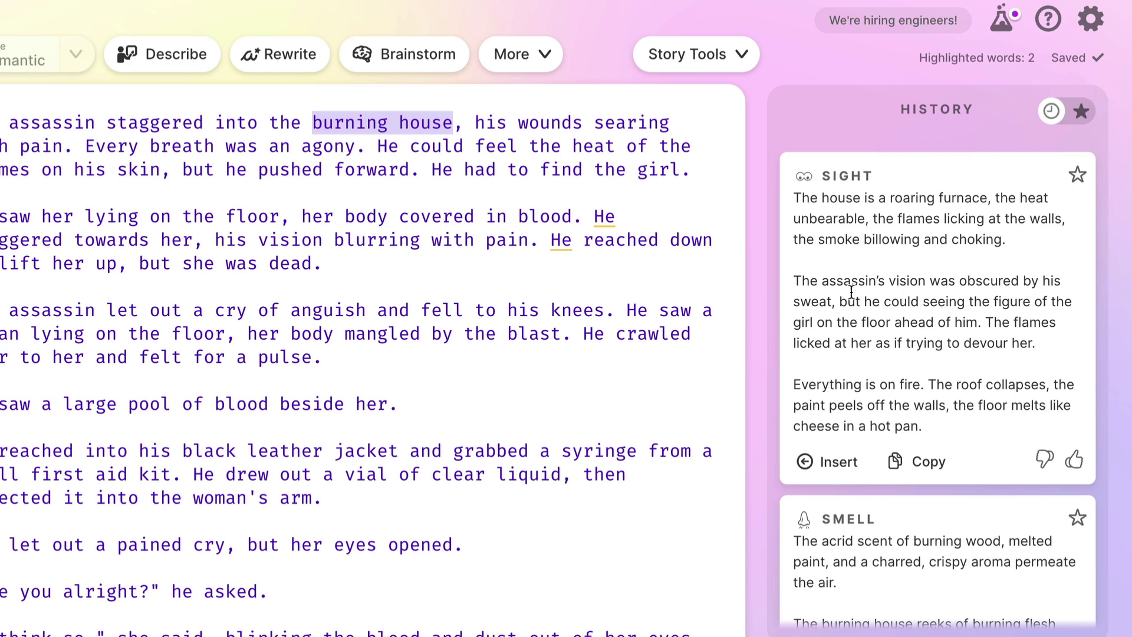
scroll(853, 290, down, 5)
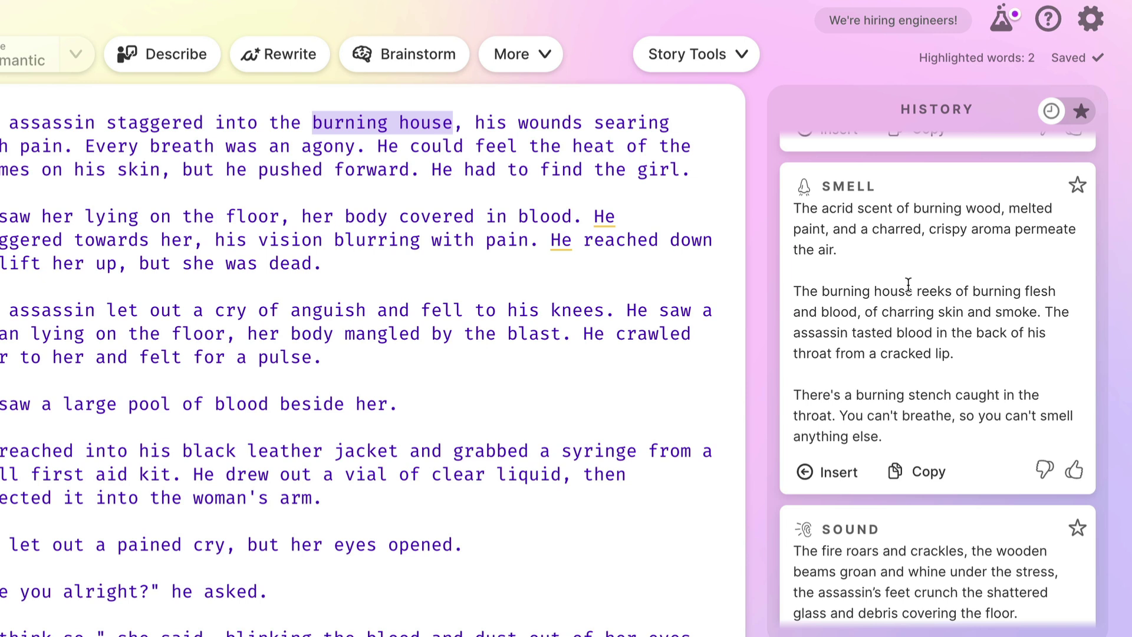
scroll(907, 284, down, 1)
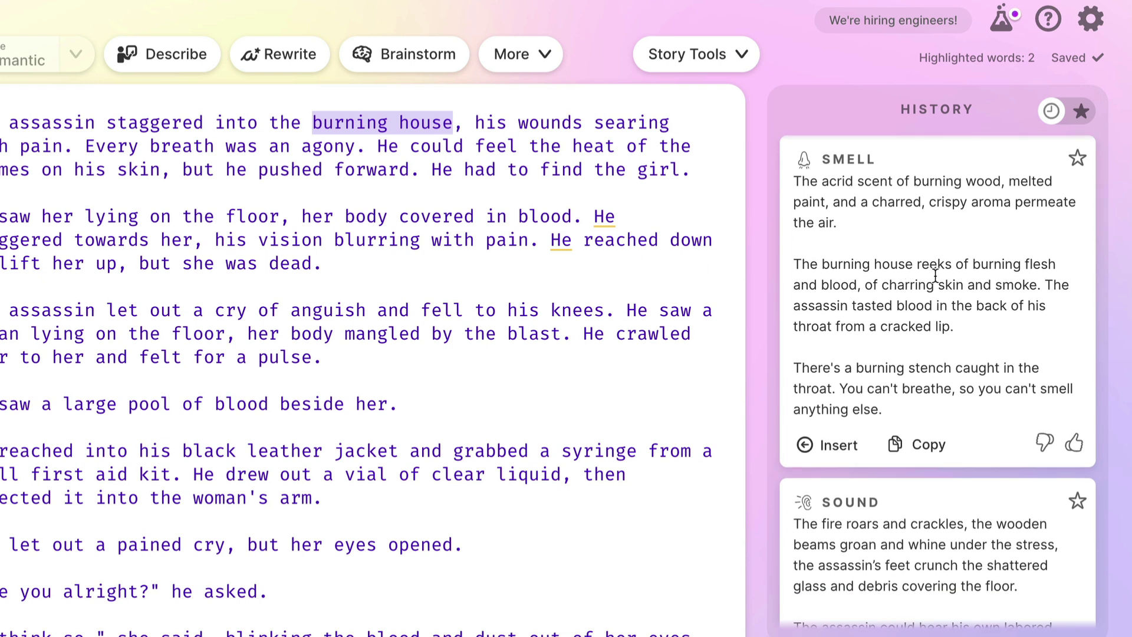
scroll(934, 273, down, 3)
scroll(934, 275, down, 5)
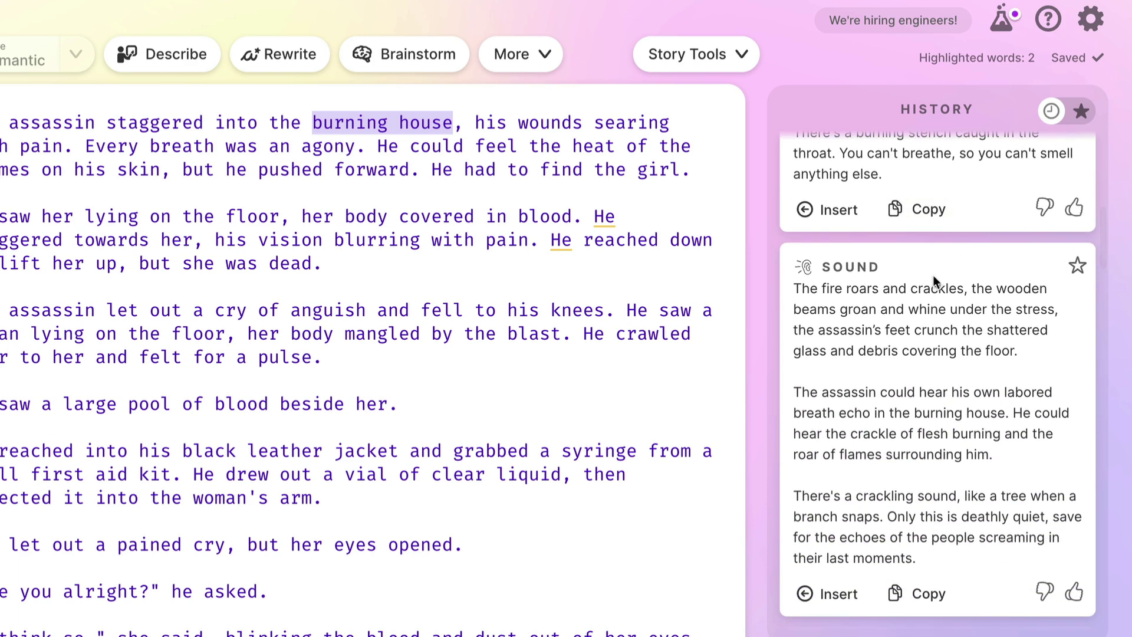